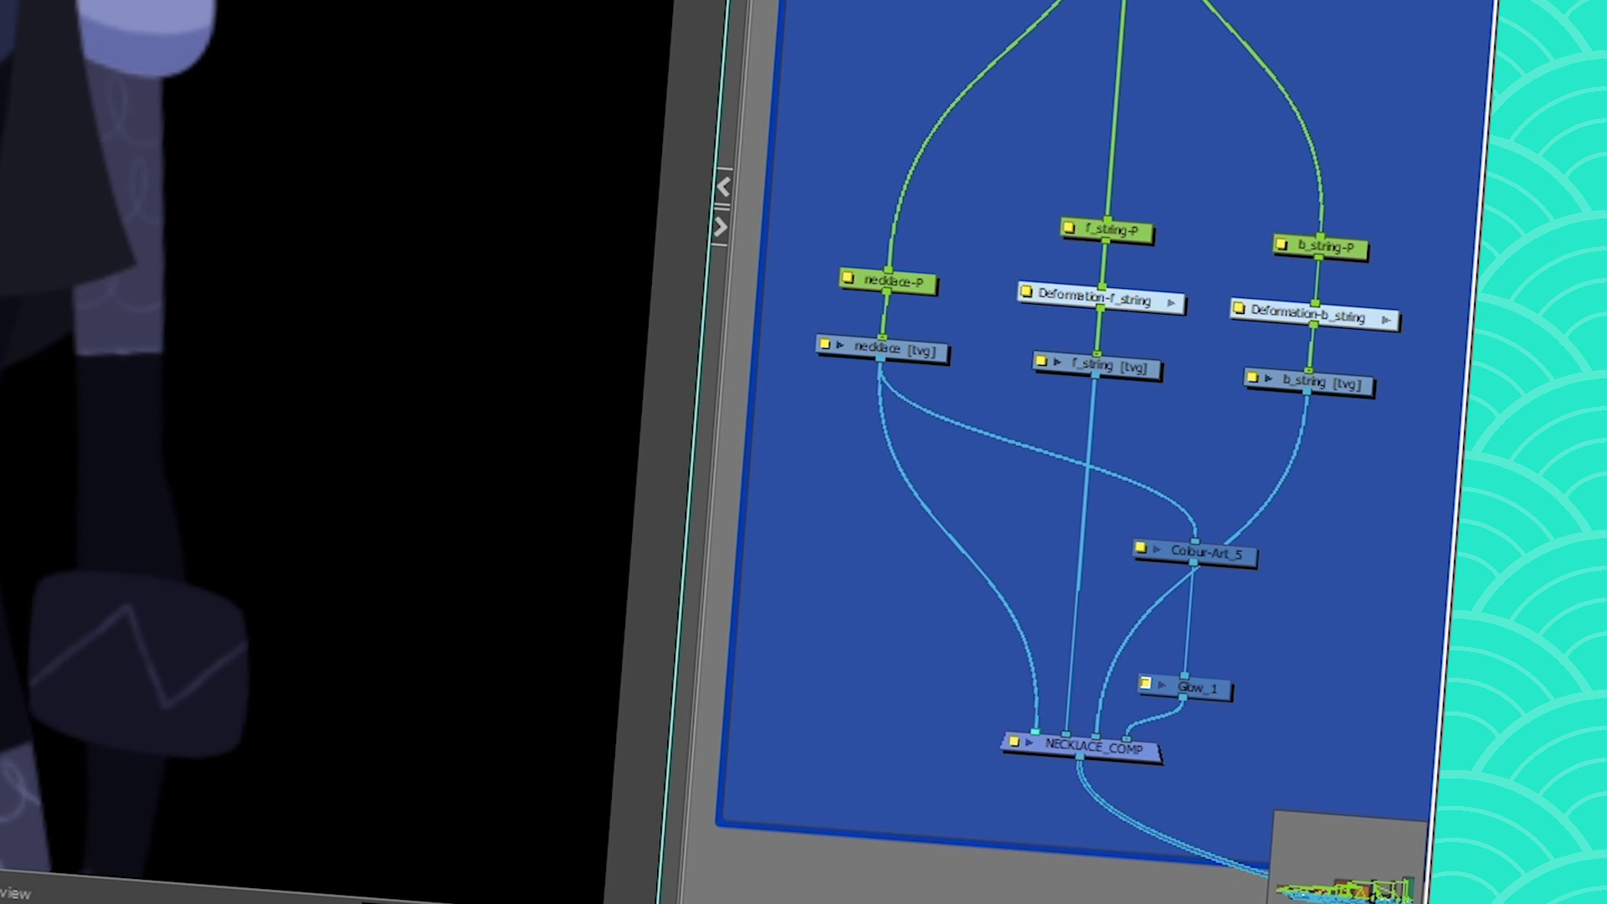
Disable the Colour-Art_5 and Glow_1 nodes to compare the necklace without its glow, and re-enable both nodes
key("d")
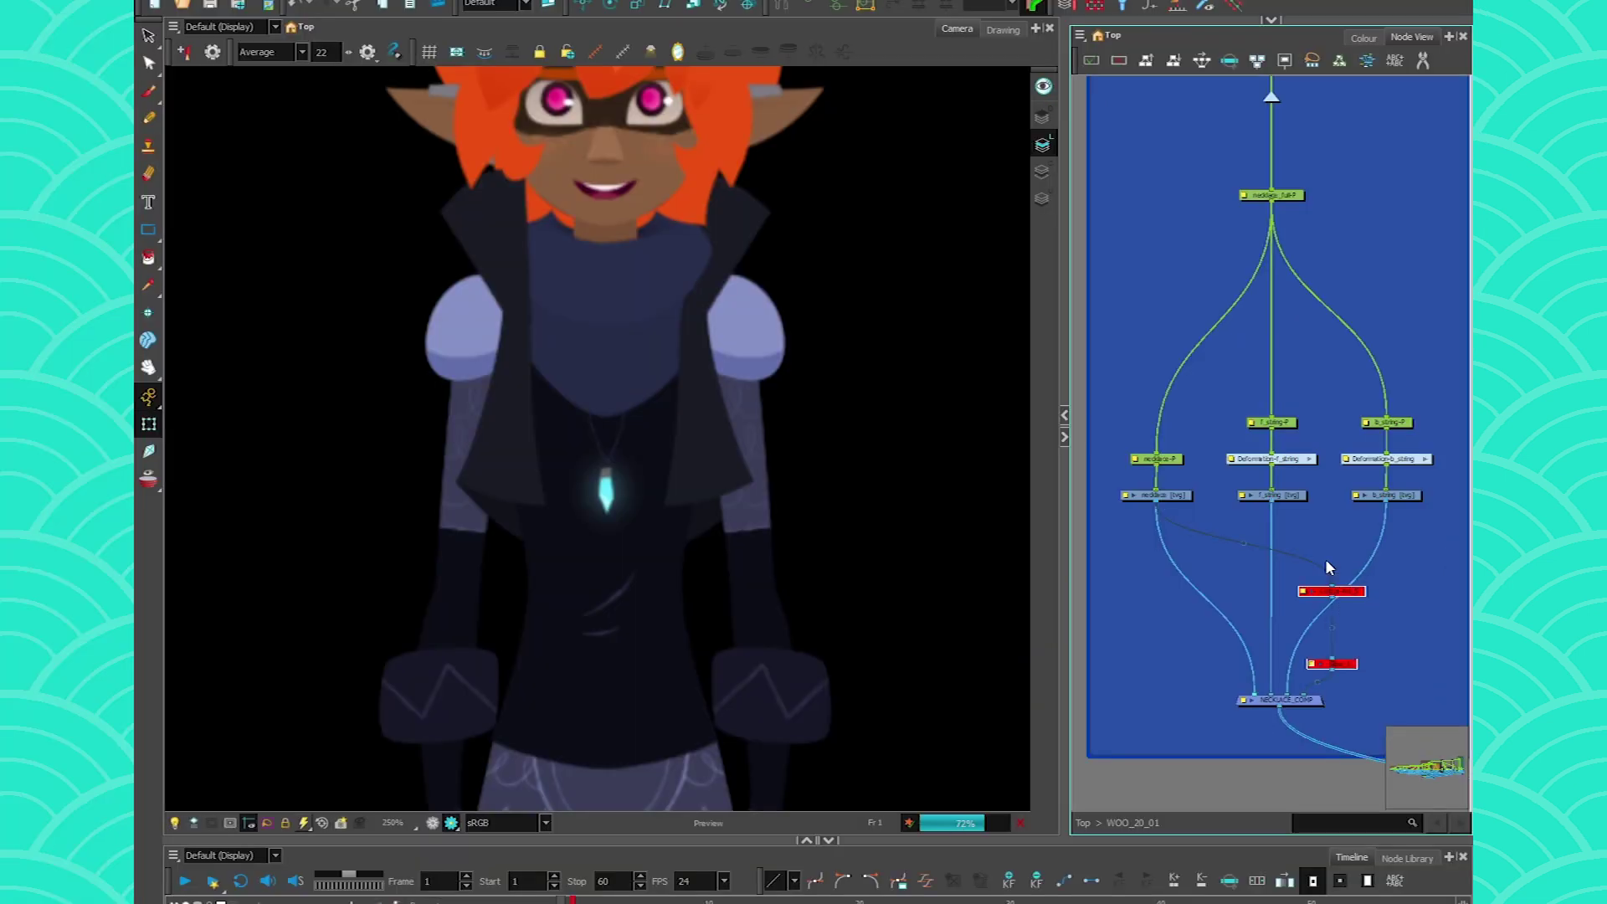
left_click(431, 822)
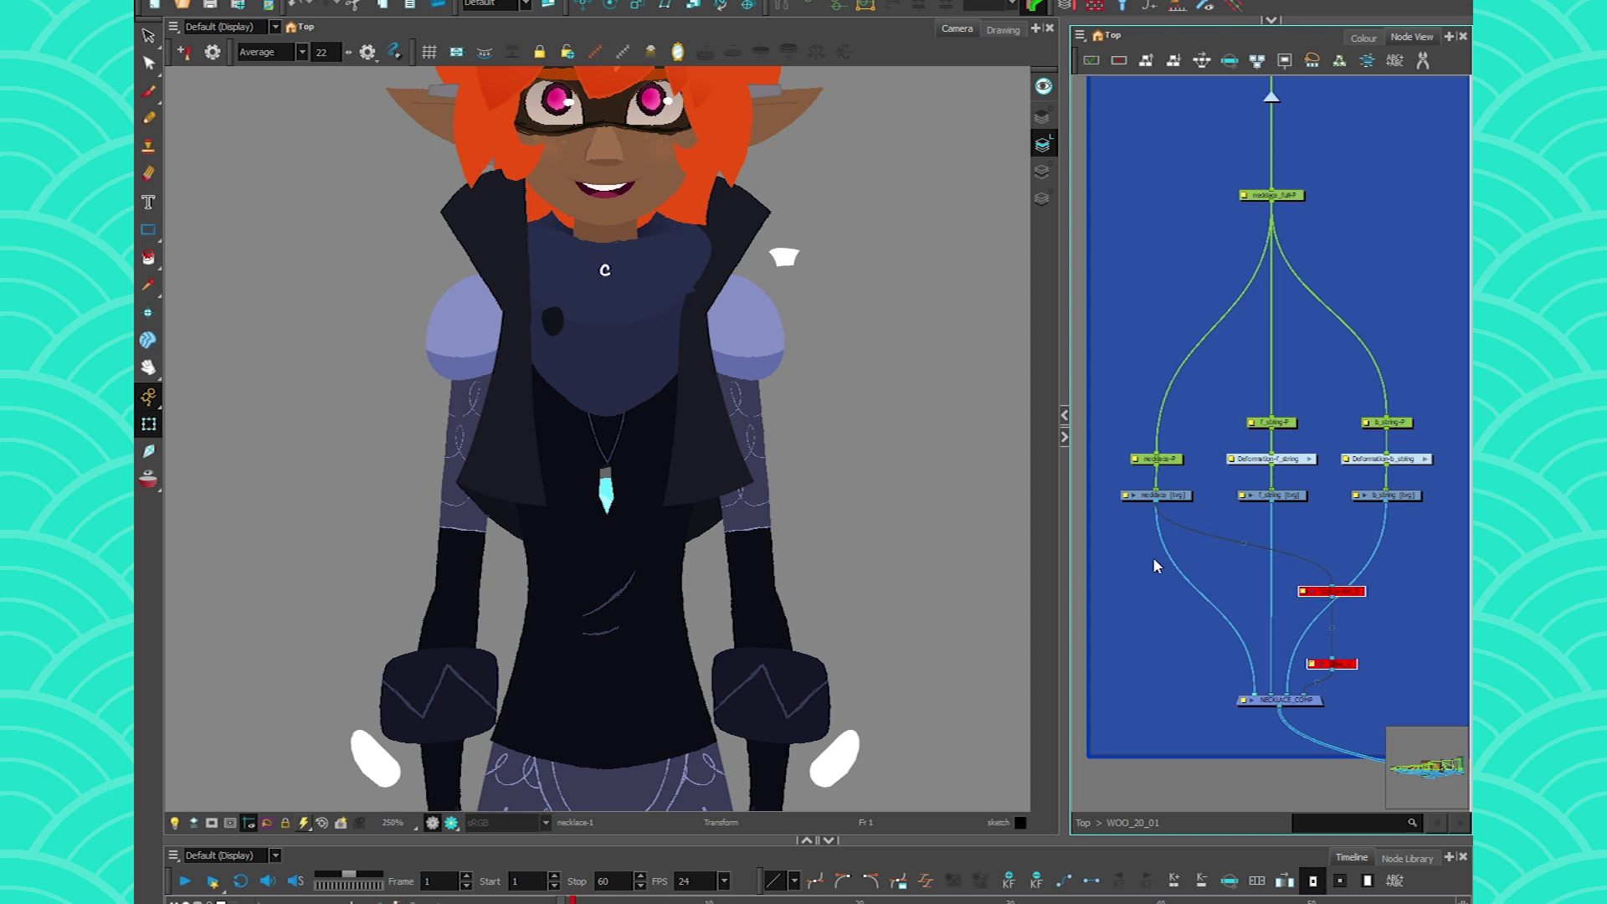
left_click(724, 445)
left_click(1316, 592)
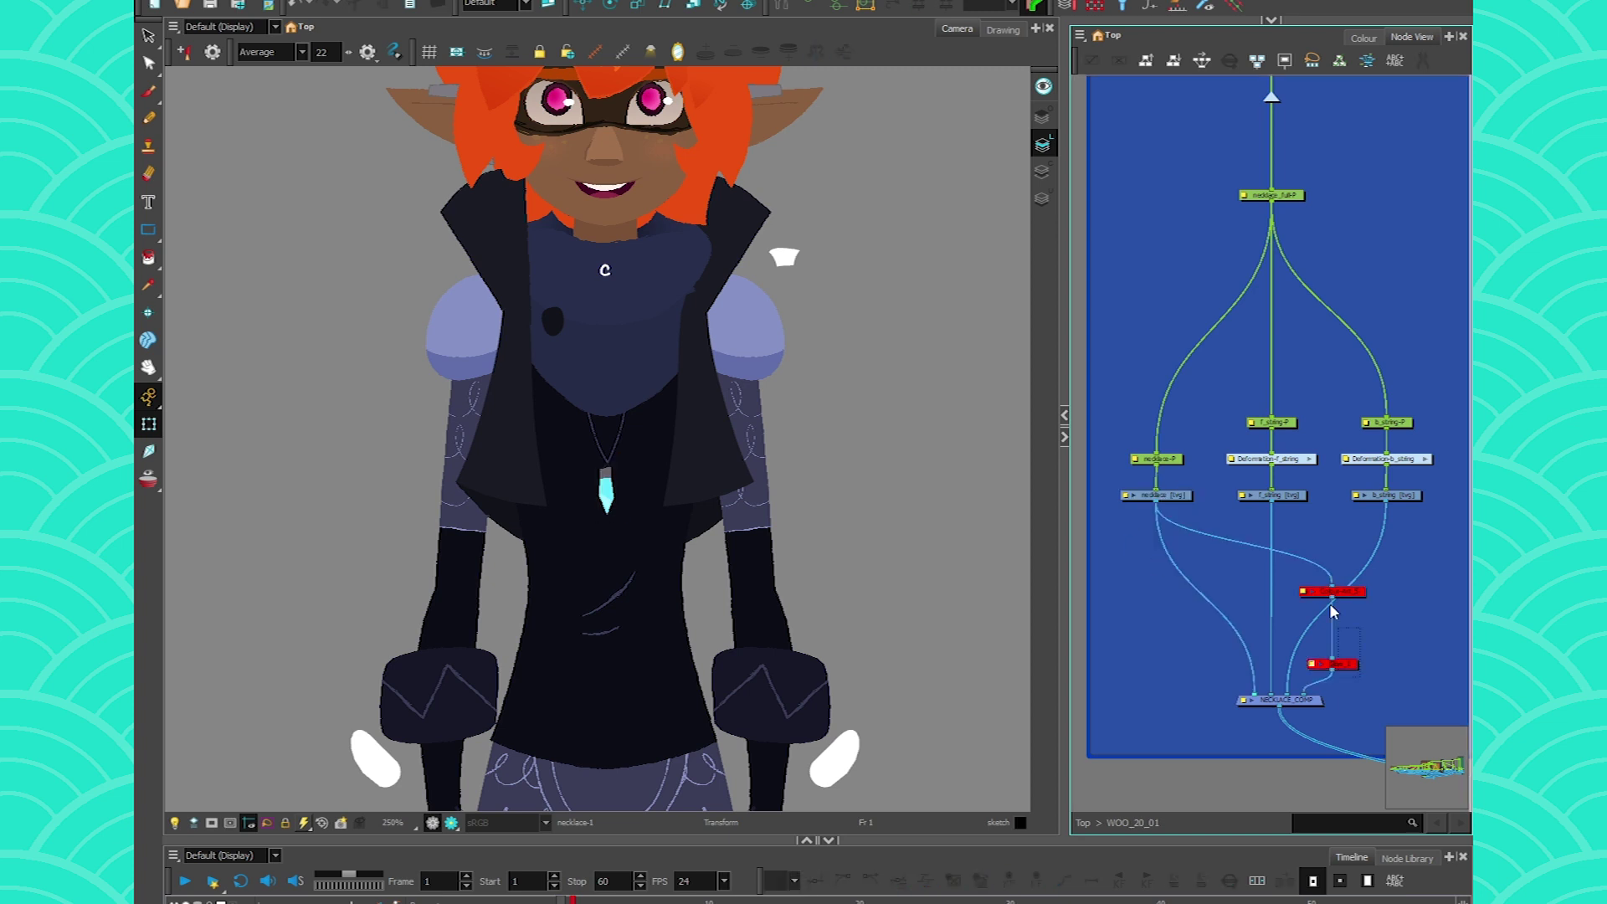
left_click(1371, 703)
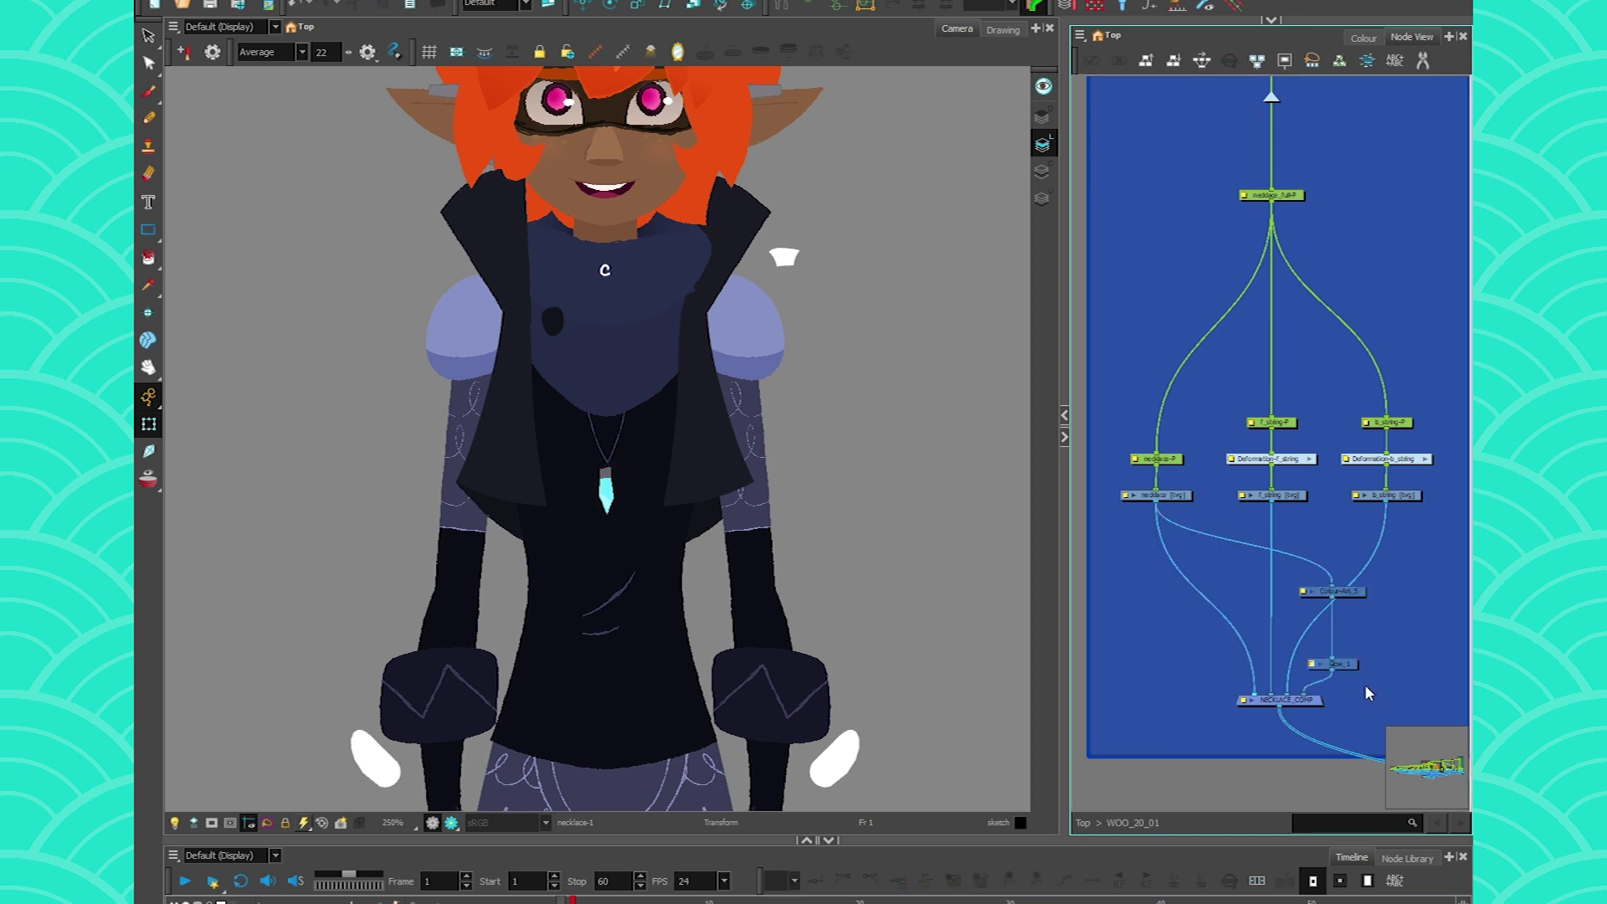
Start the Master Controller Function Wizard for the Glow_1 node and set its controller type to SliderWidget
left_click(1348, 669)
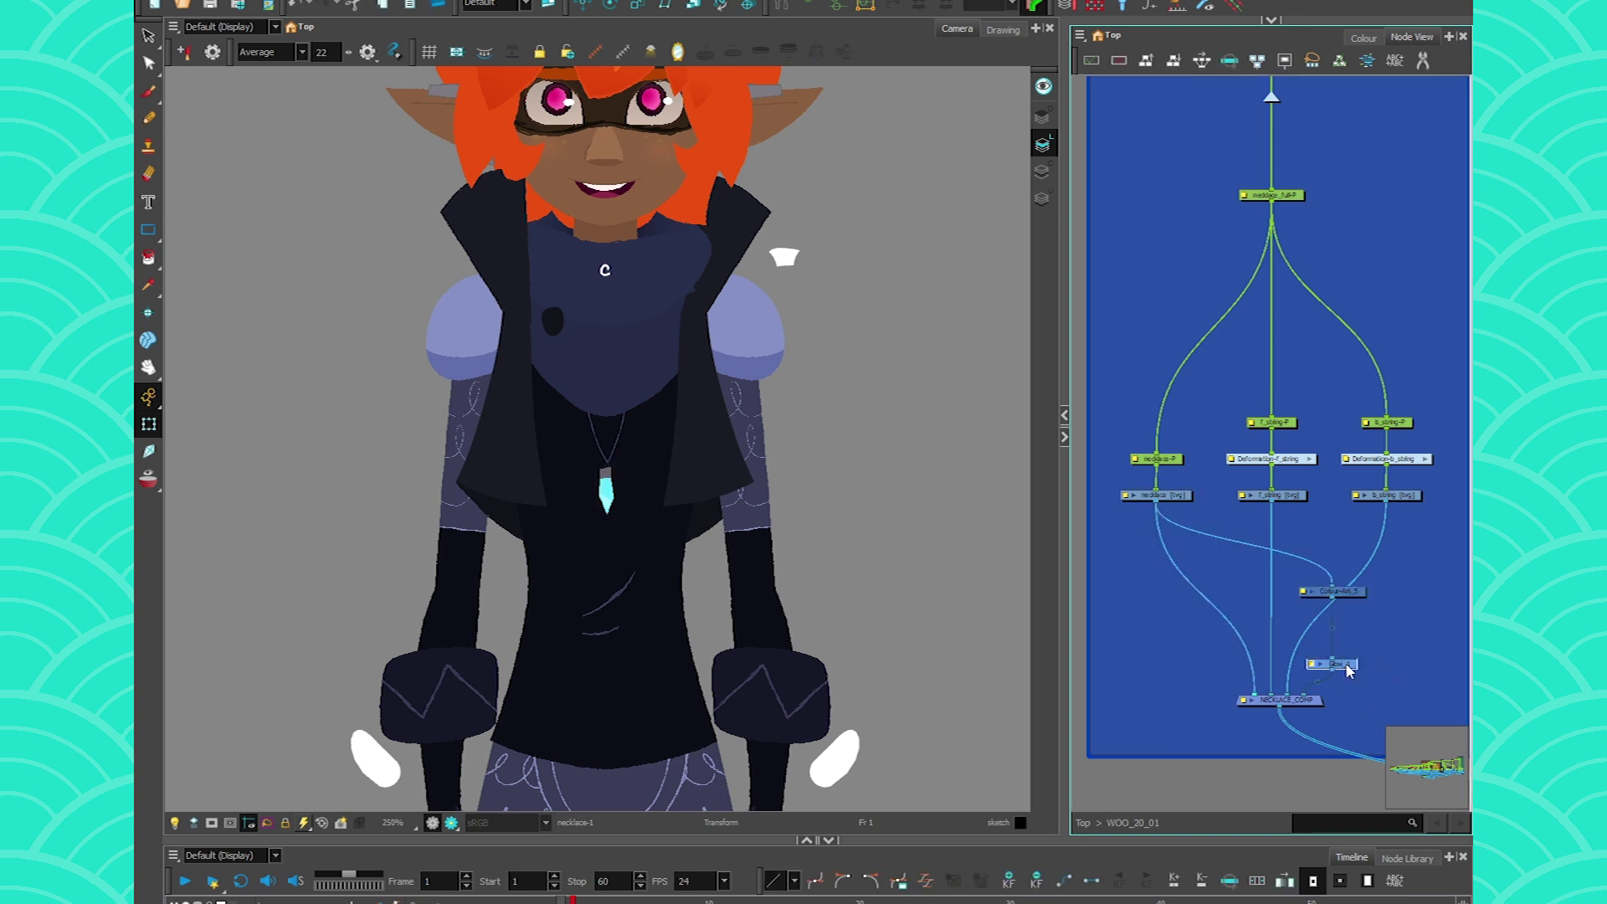
left_click(1149, 11)
left_click_drag(680, 172, 812, 151)
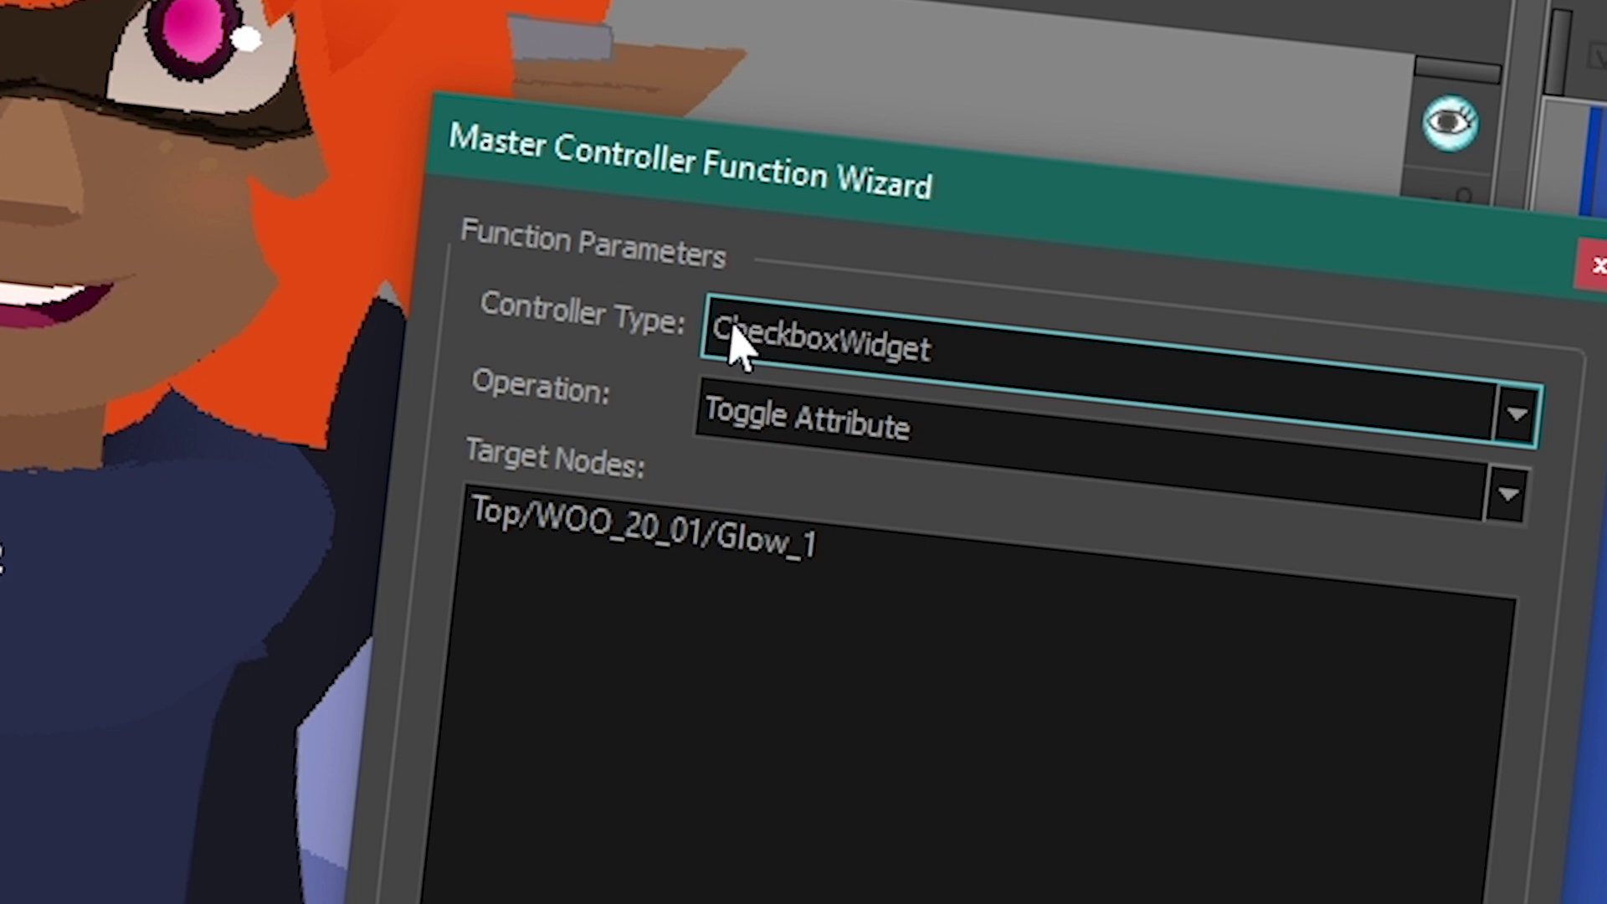
left_click(847, 195)
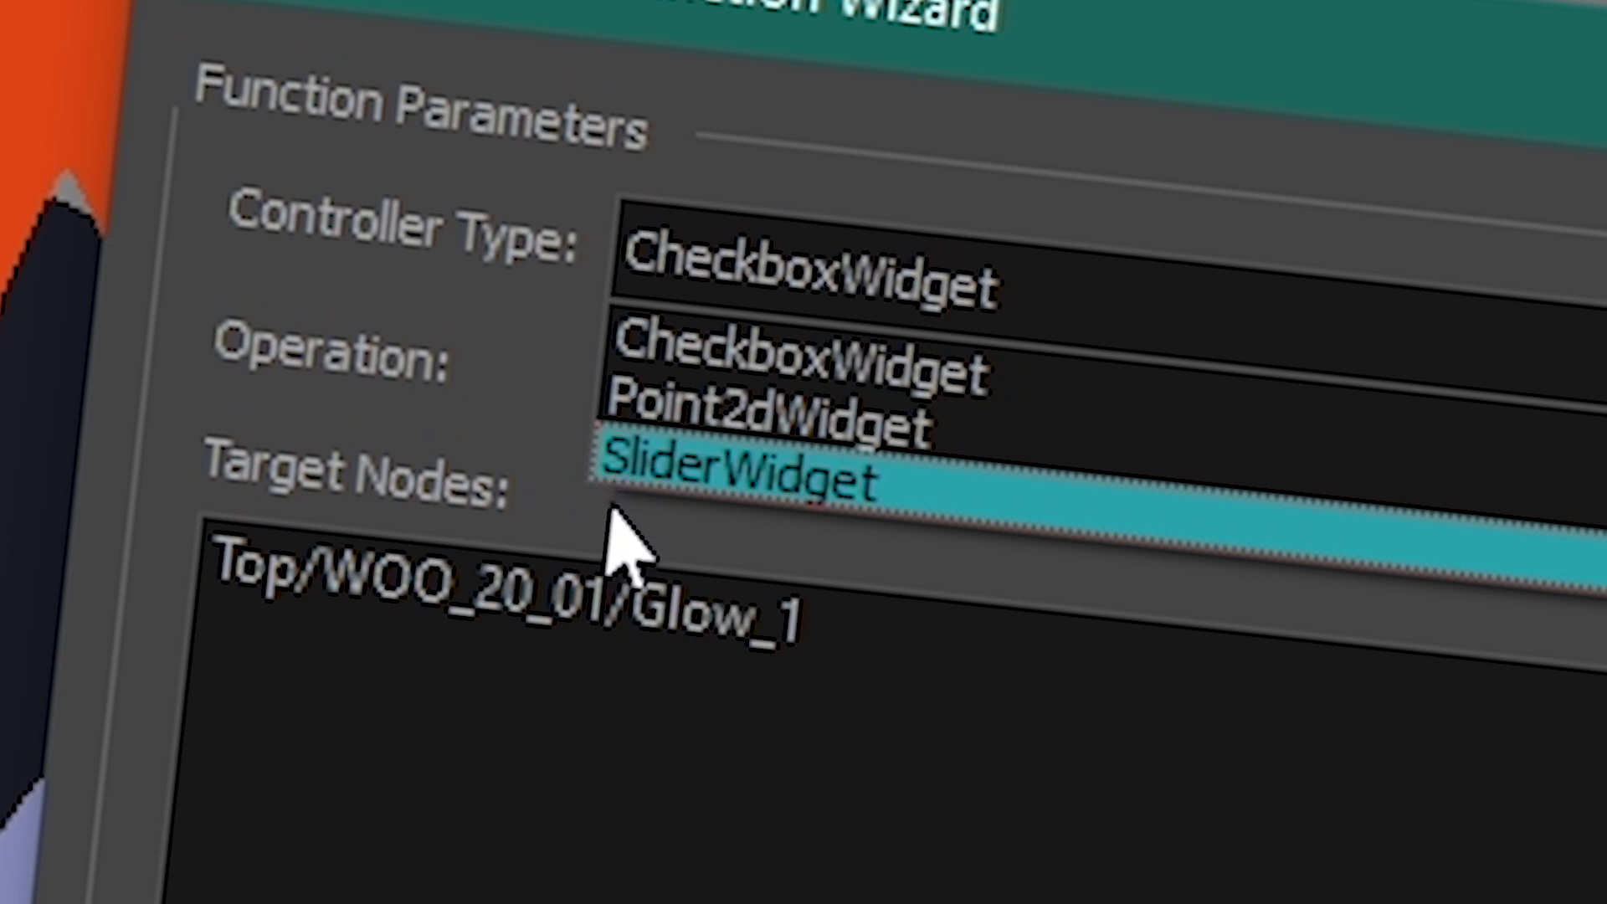
left_click(649, 461)
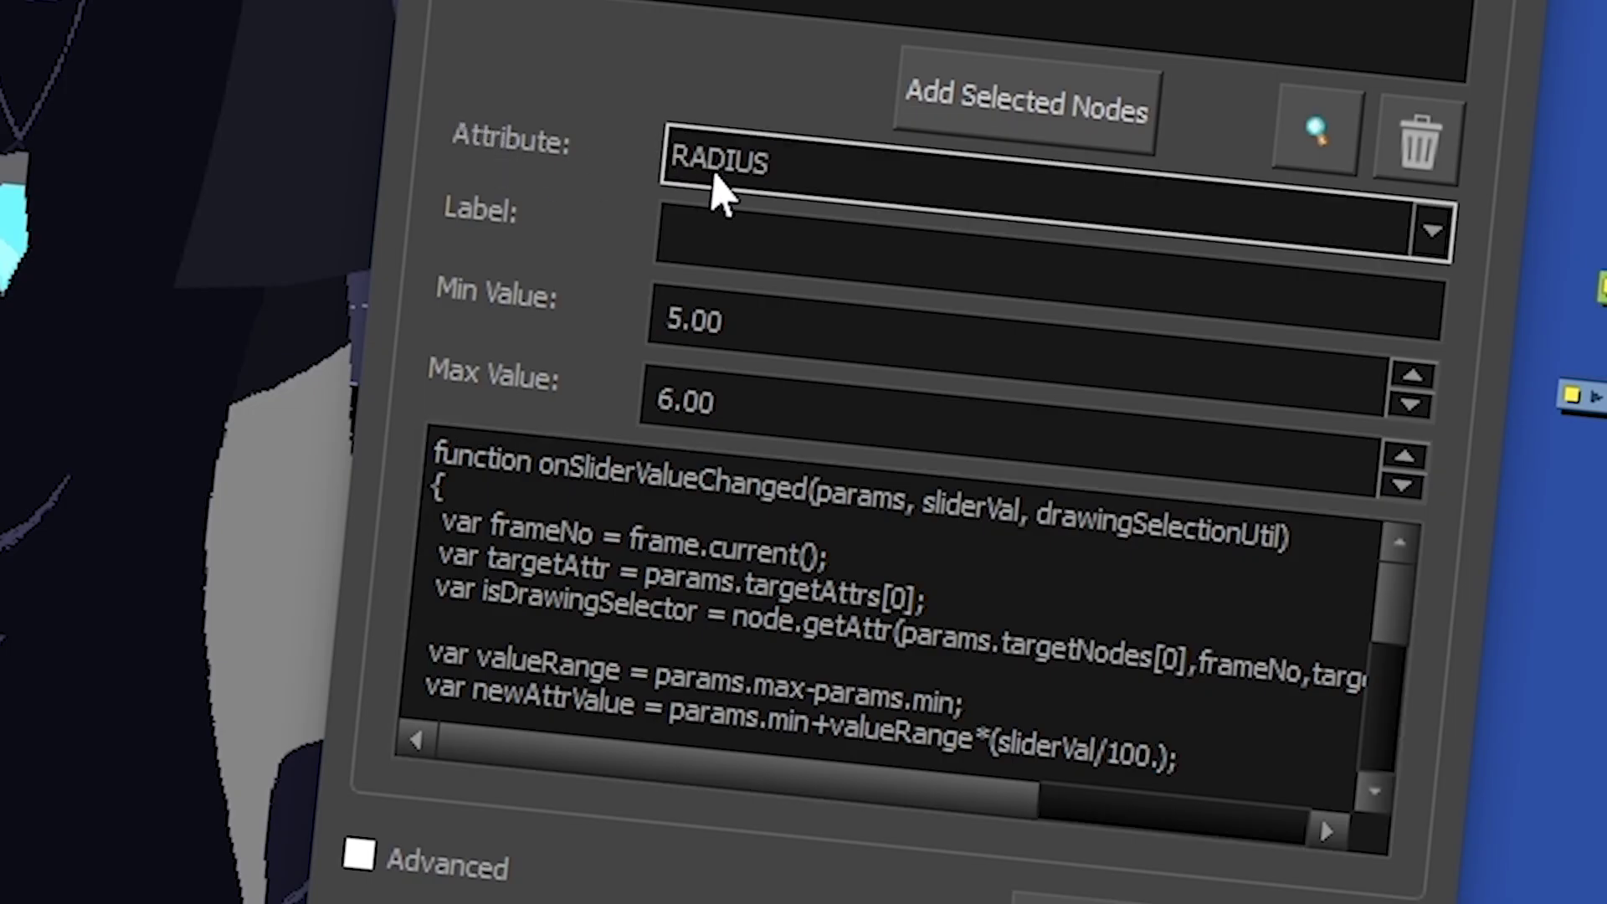
Compare the available slider attributes with Glow_1's layer properties and choose RADIUS as the controlled attribute
left_click(701, 168)
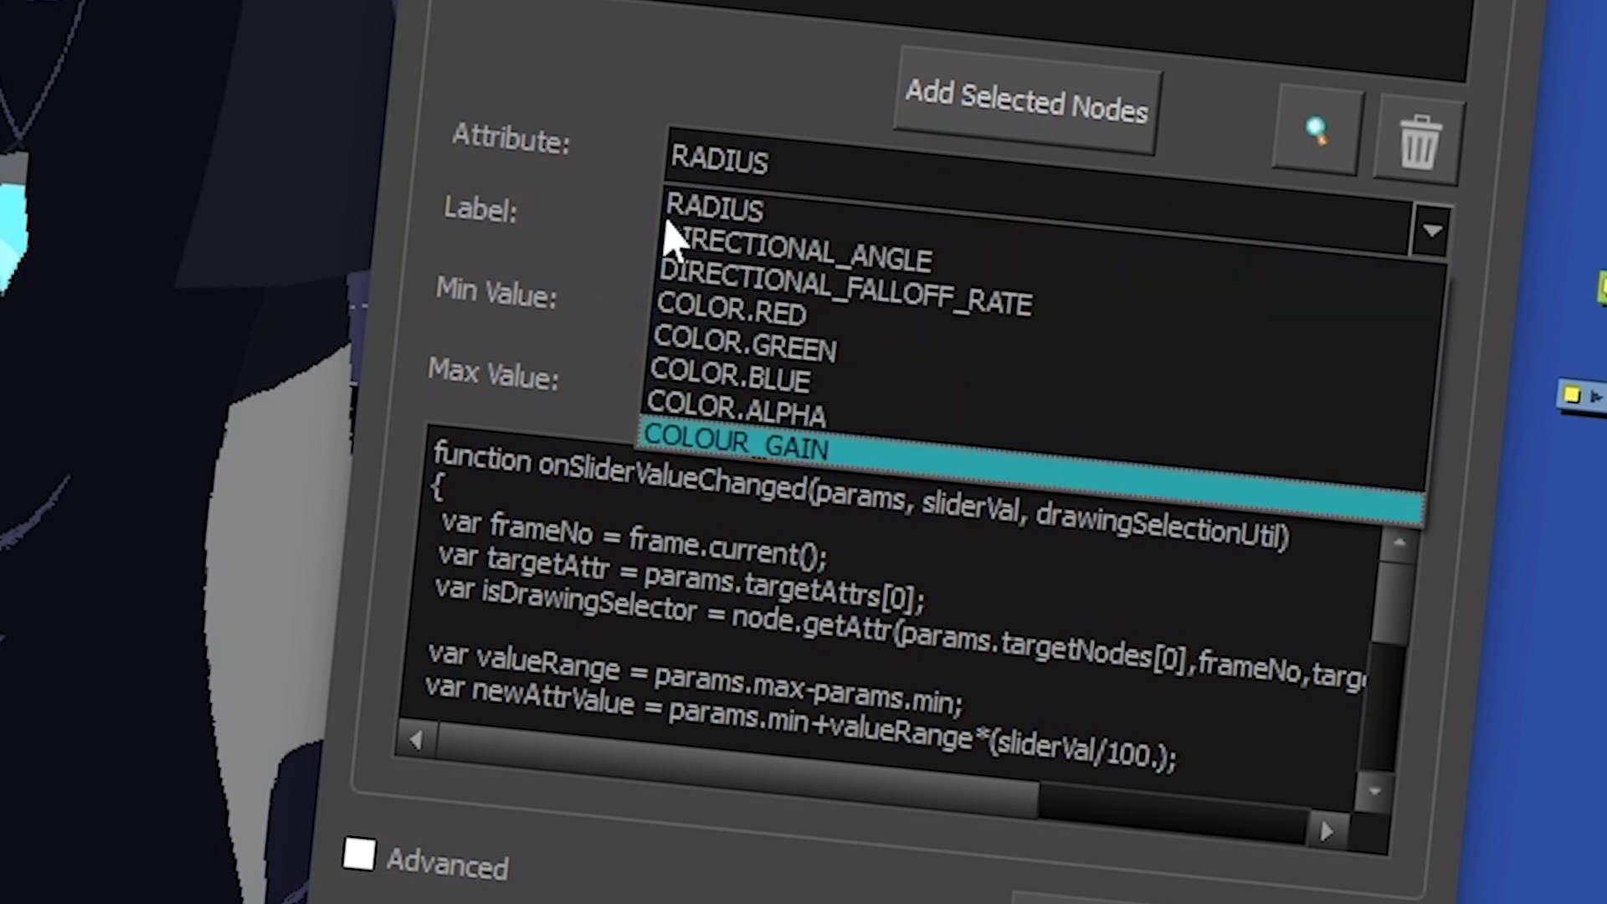
key("Escape")
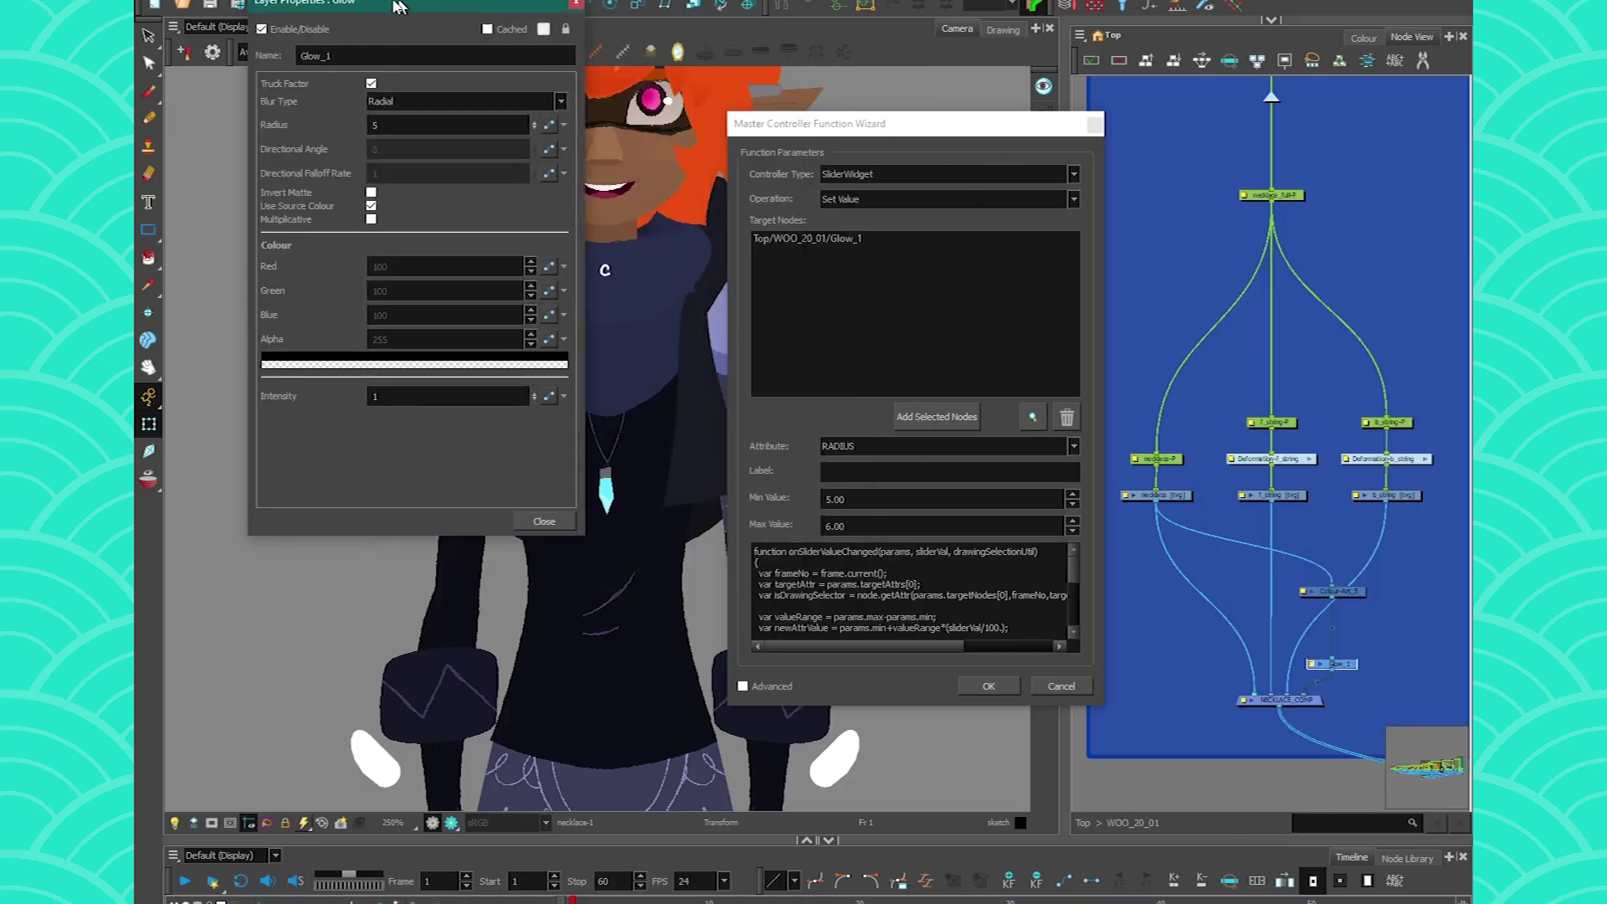
left_click_drag(391, 24, 517, 167)
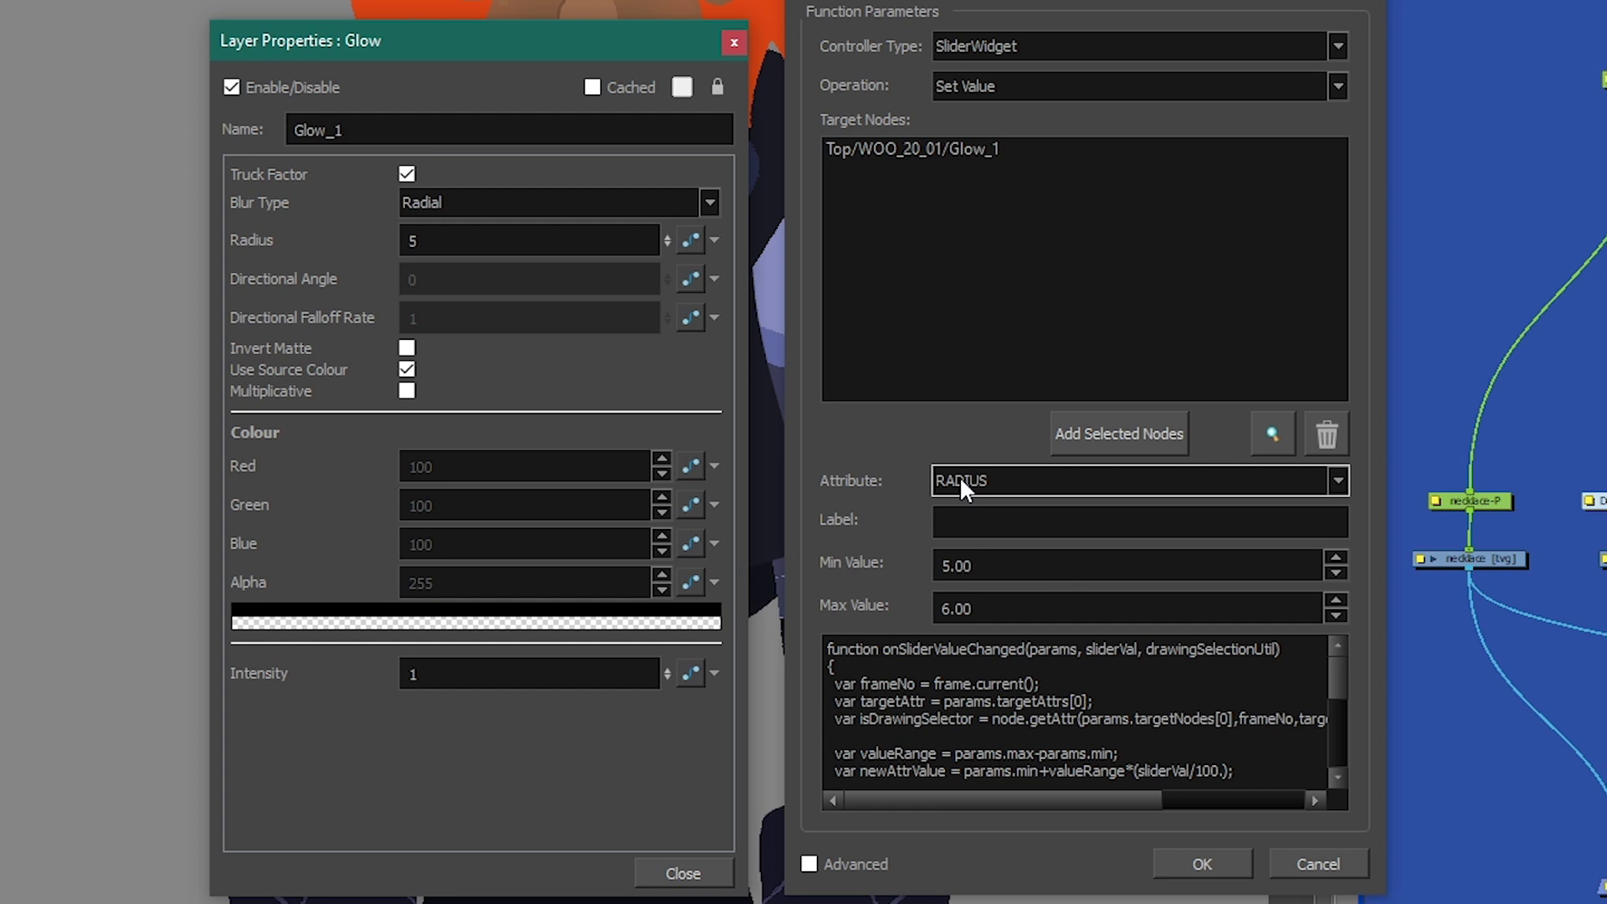
left_click(836, 444)
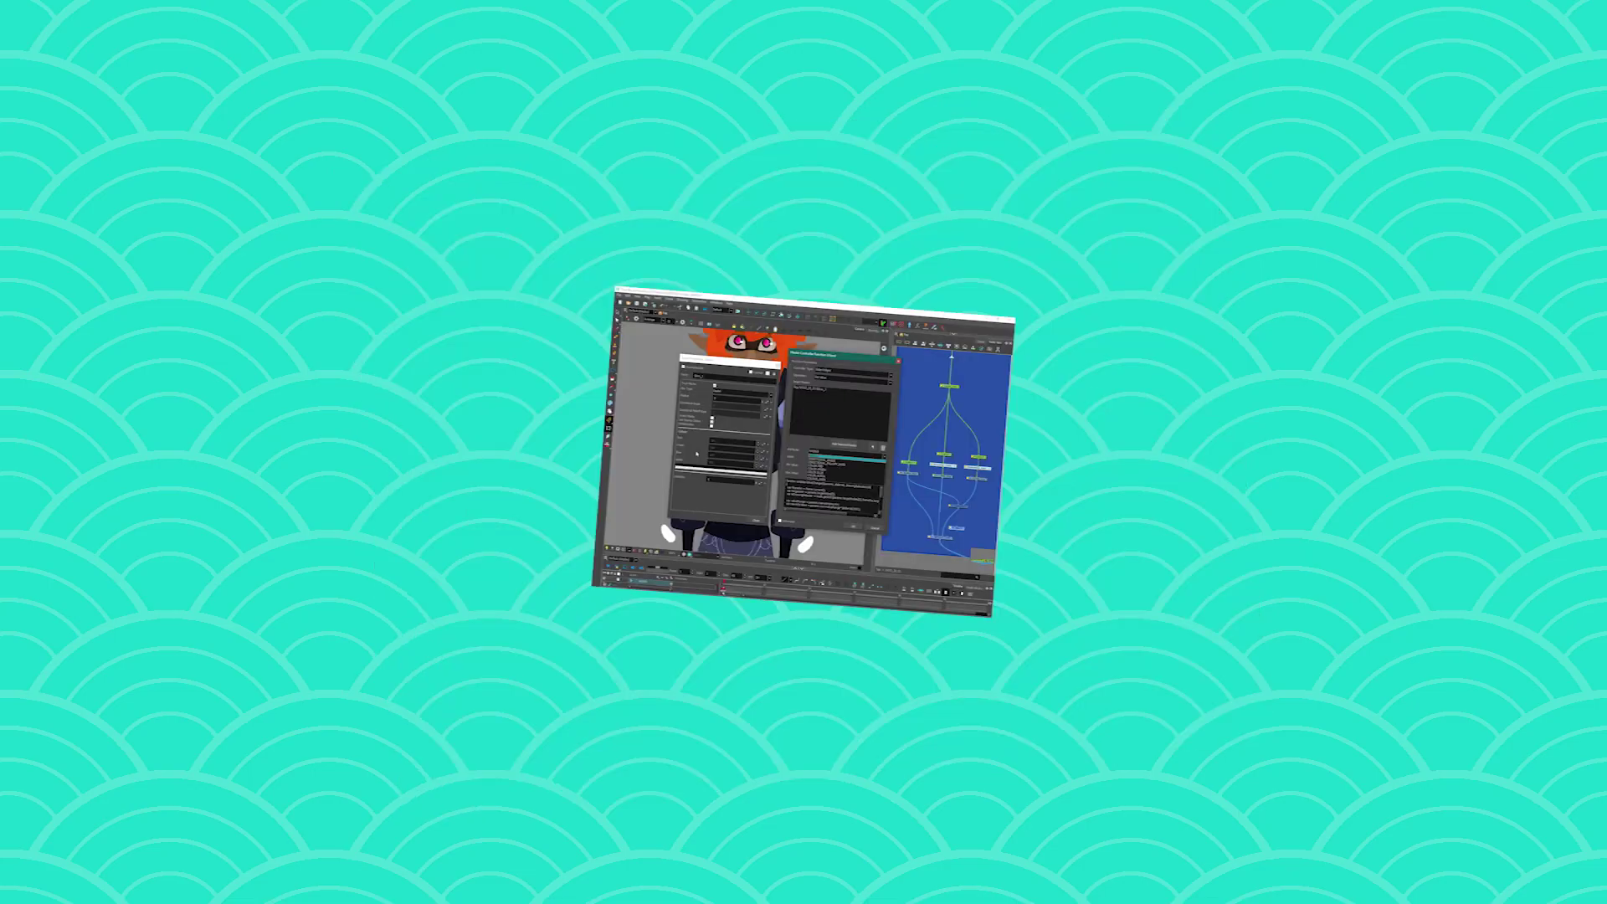
left_click(816, 457)
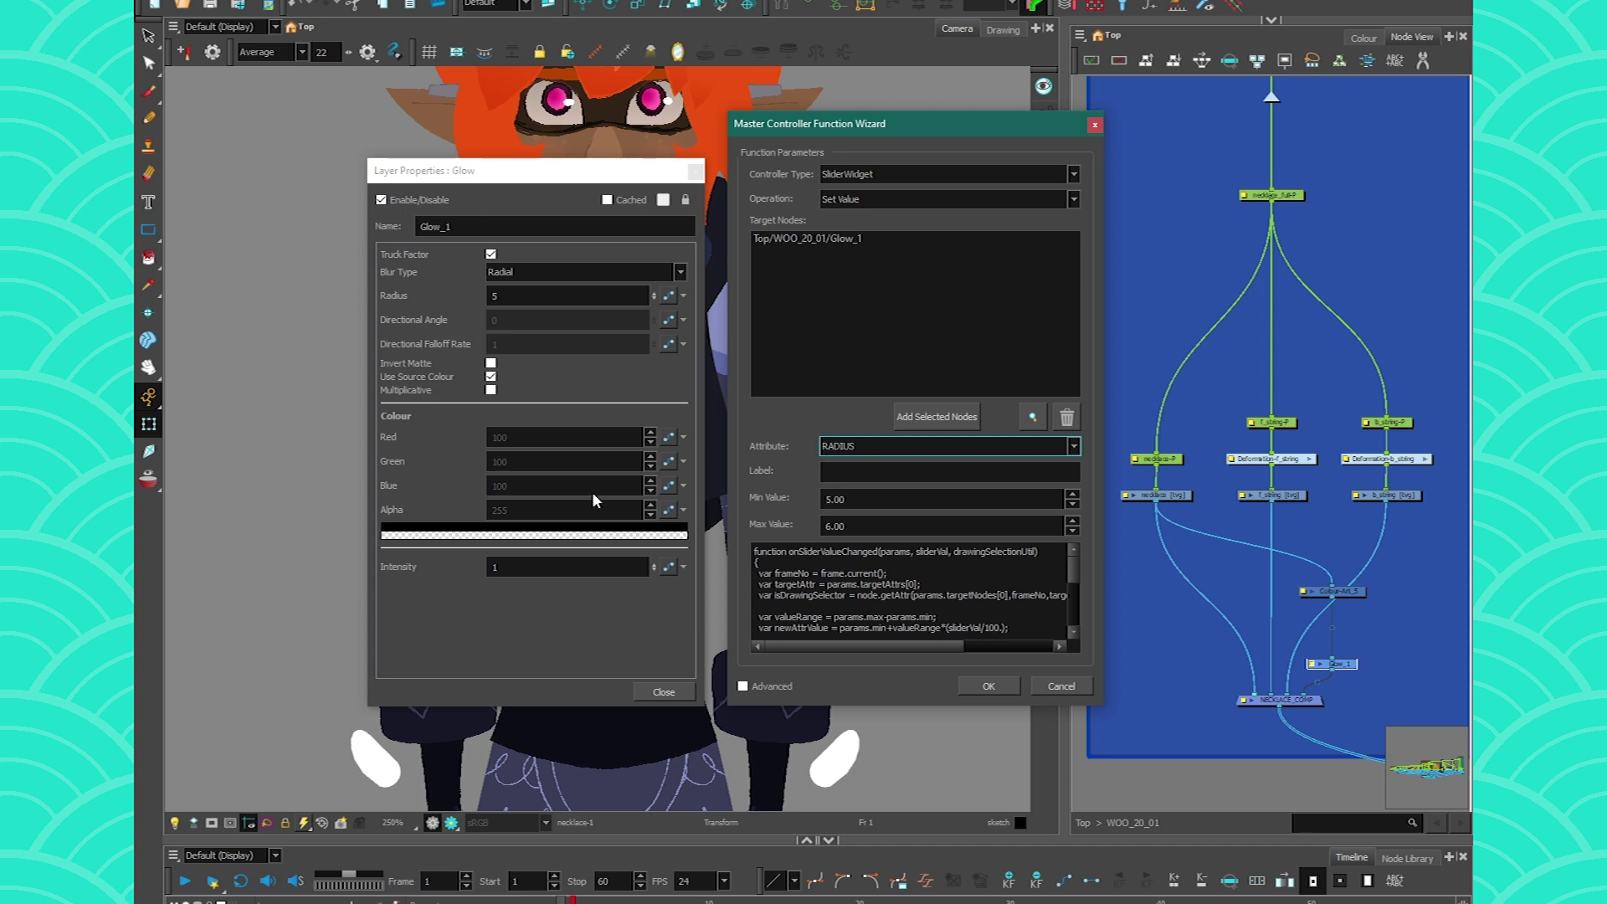
left_click(825, 448)
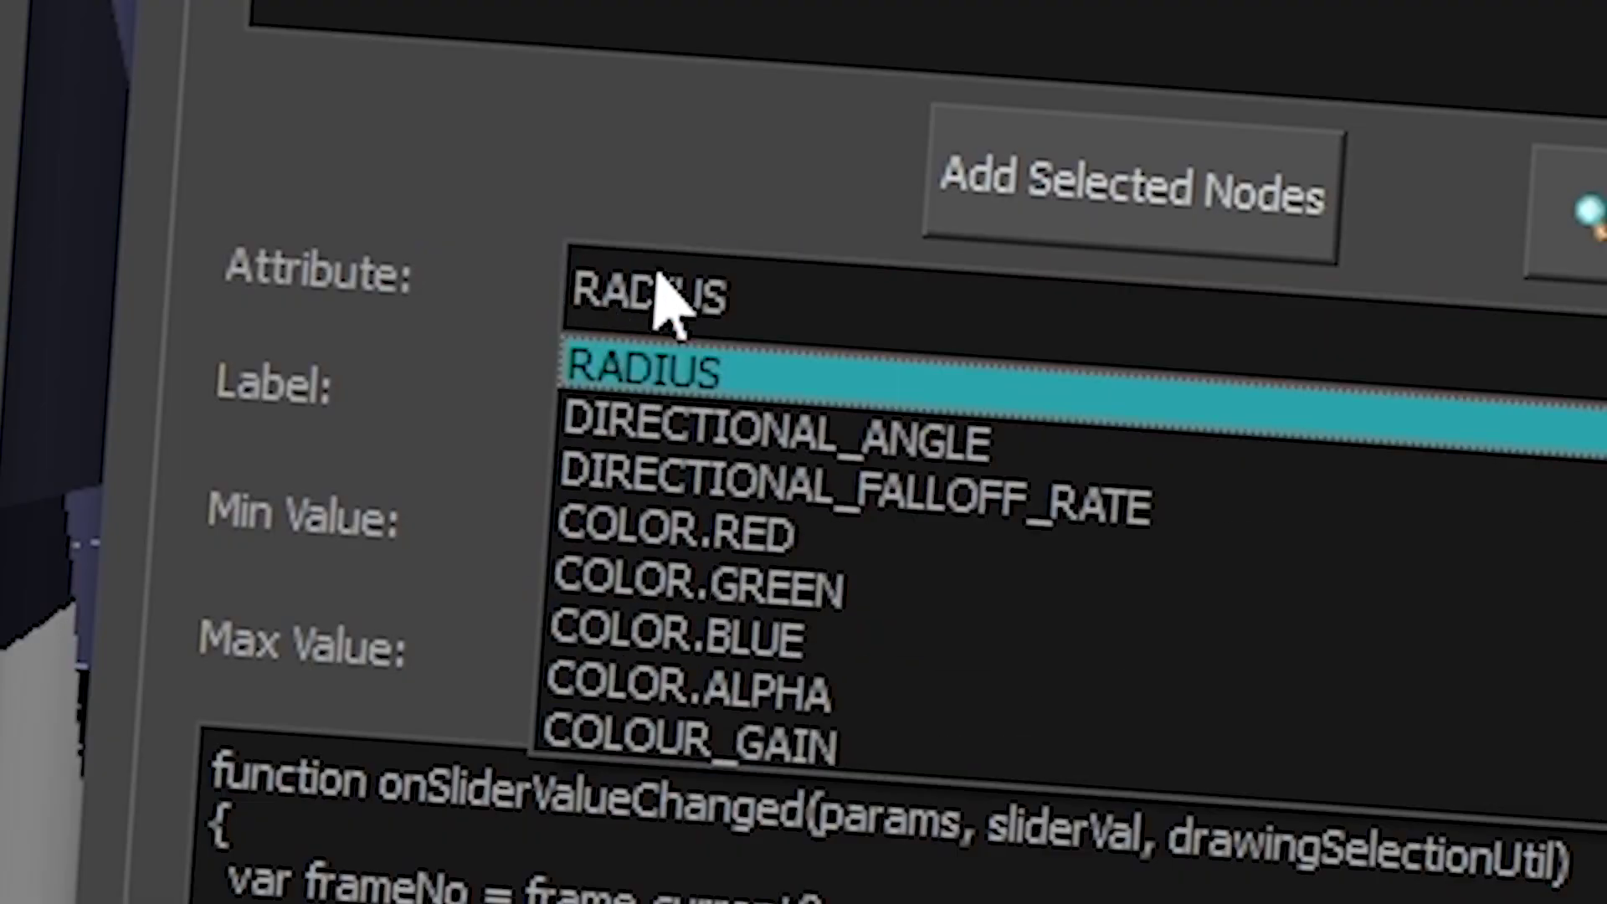
left_click(645, 376)
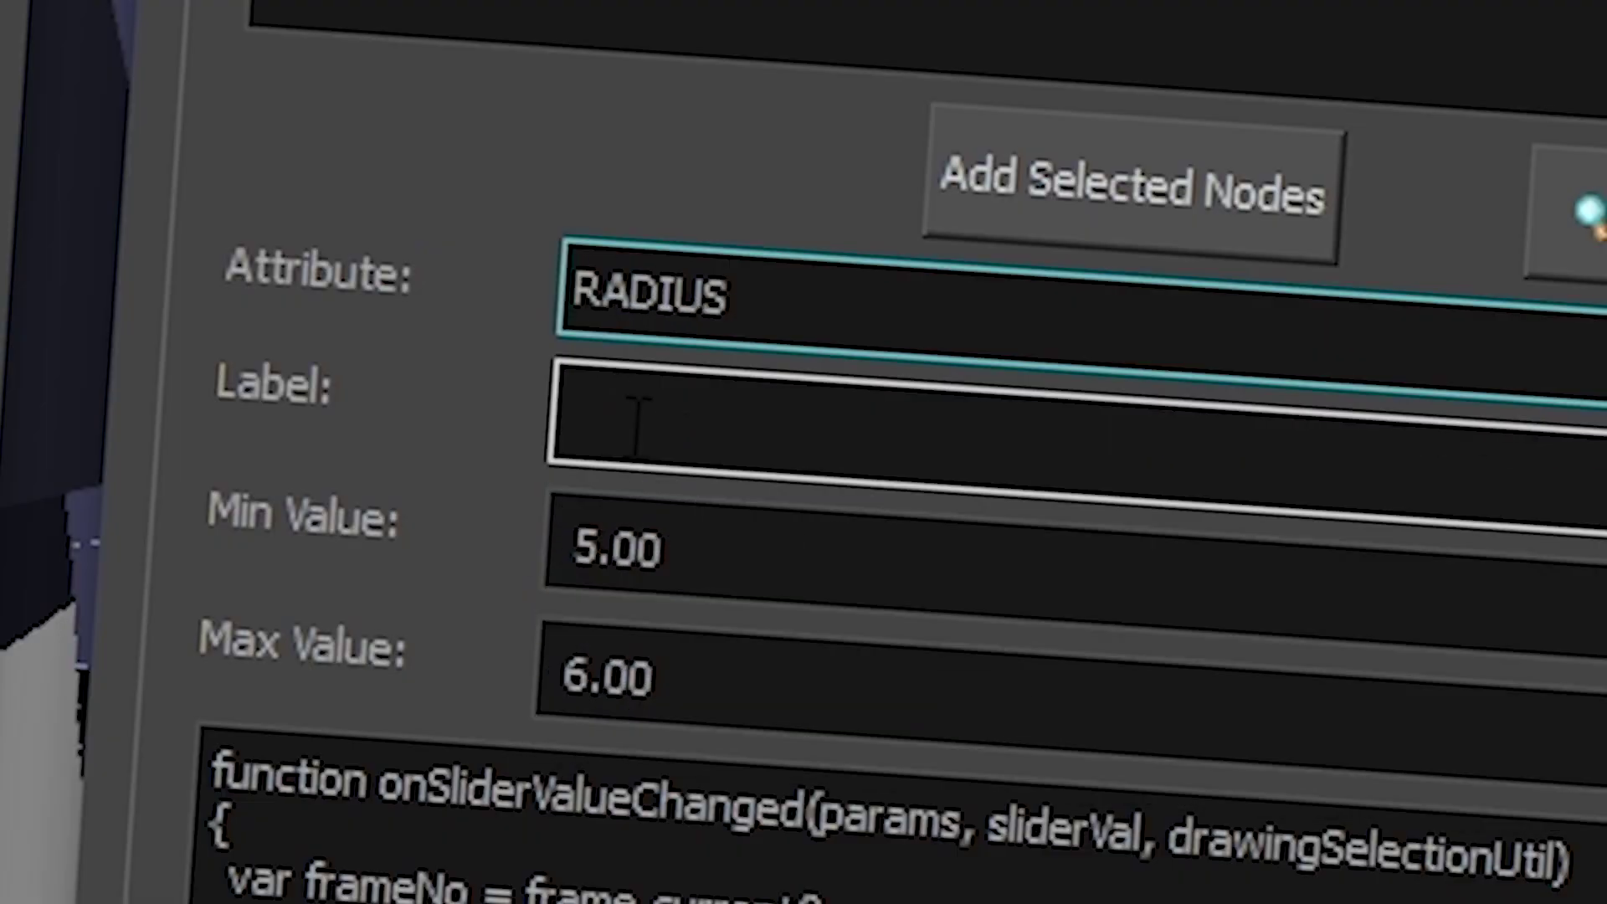
Label the slider controller WOO_necklace_radius_glow_01
left_click(647, 452)
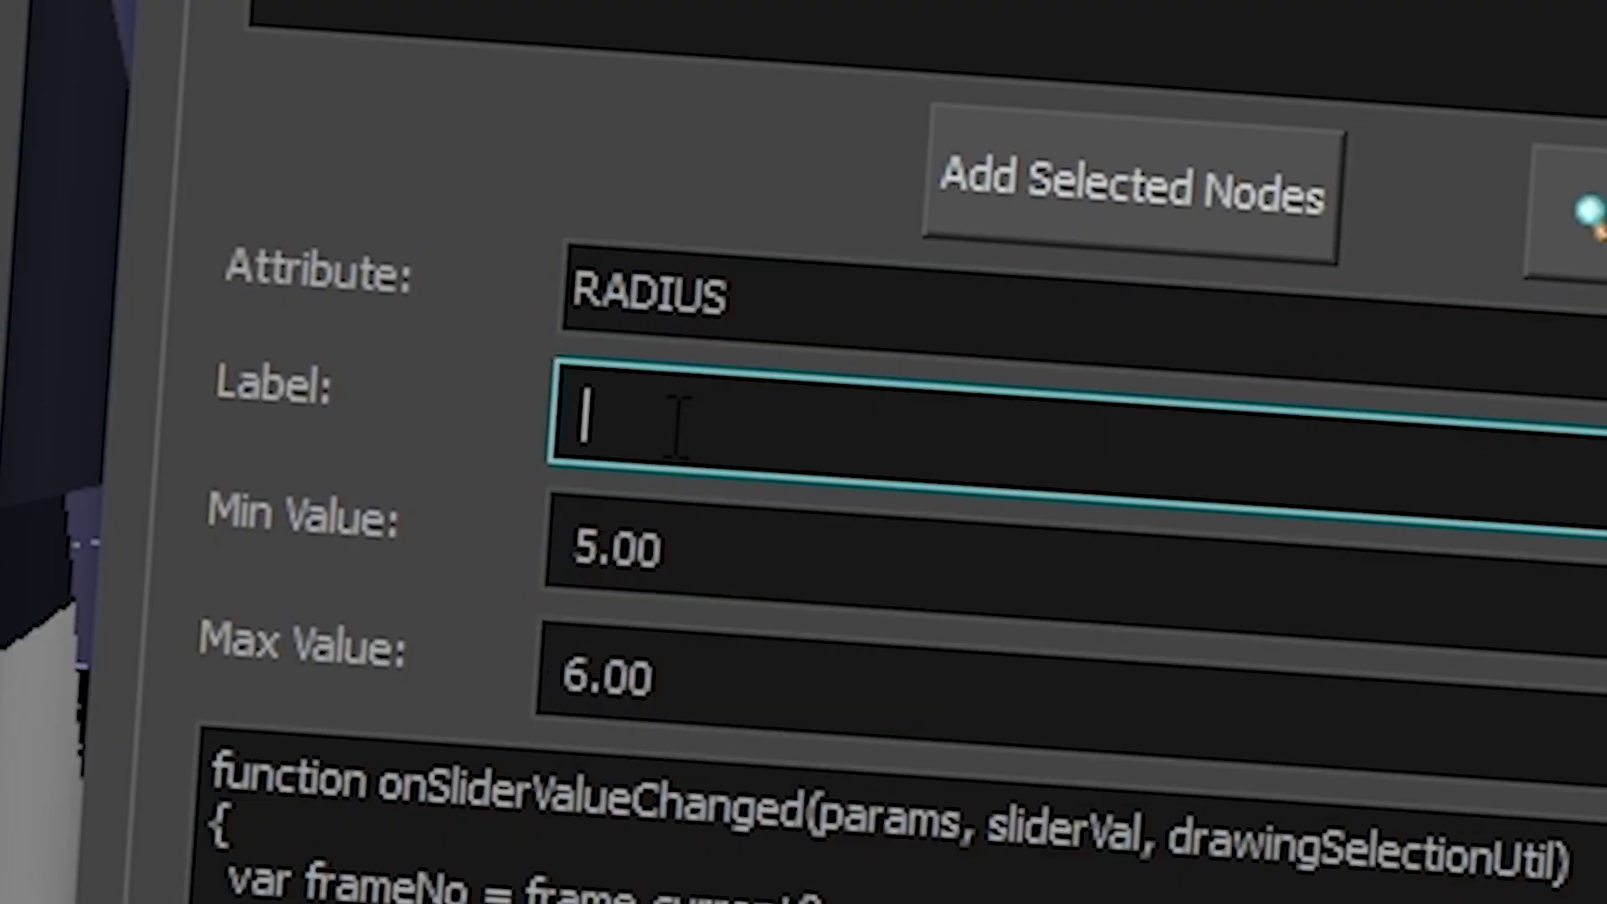
type("NE")
key("BackSpace")
key("BackSpace")
type("woc_n")
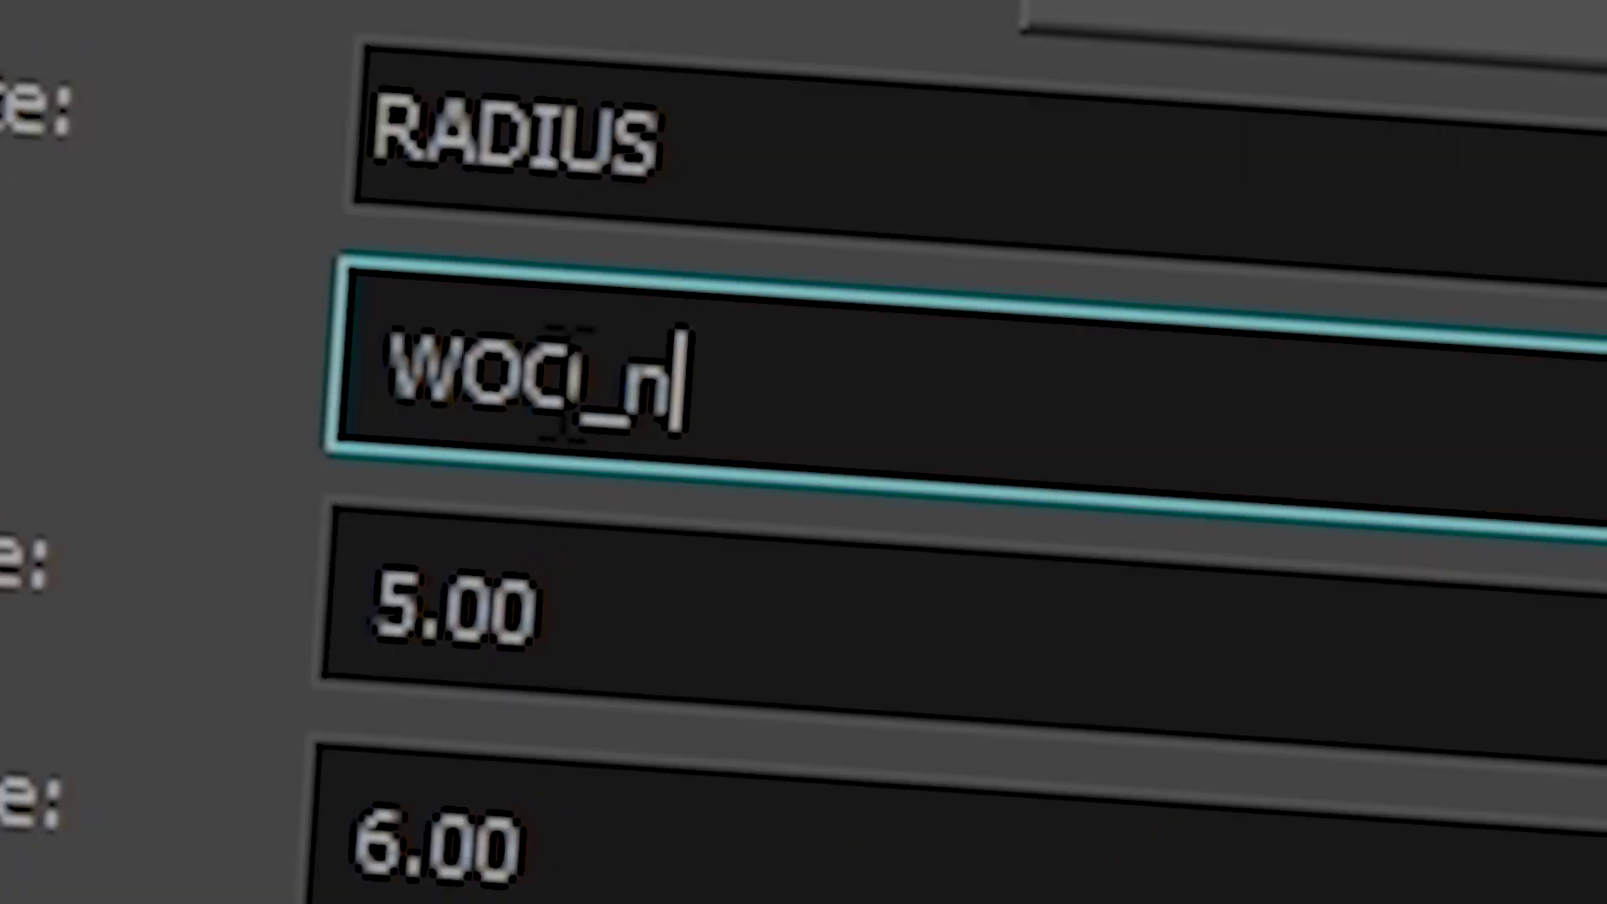
type("ecklace_R")
key("BackSpace")
type("radiu_glow_01")
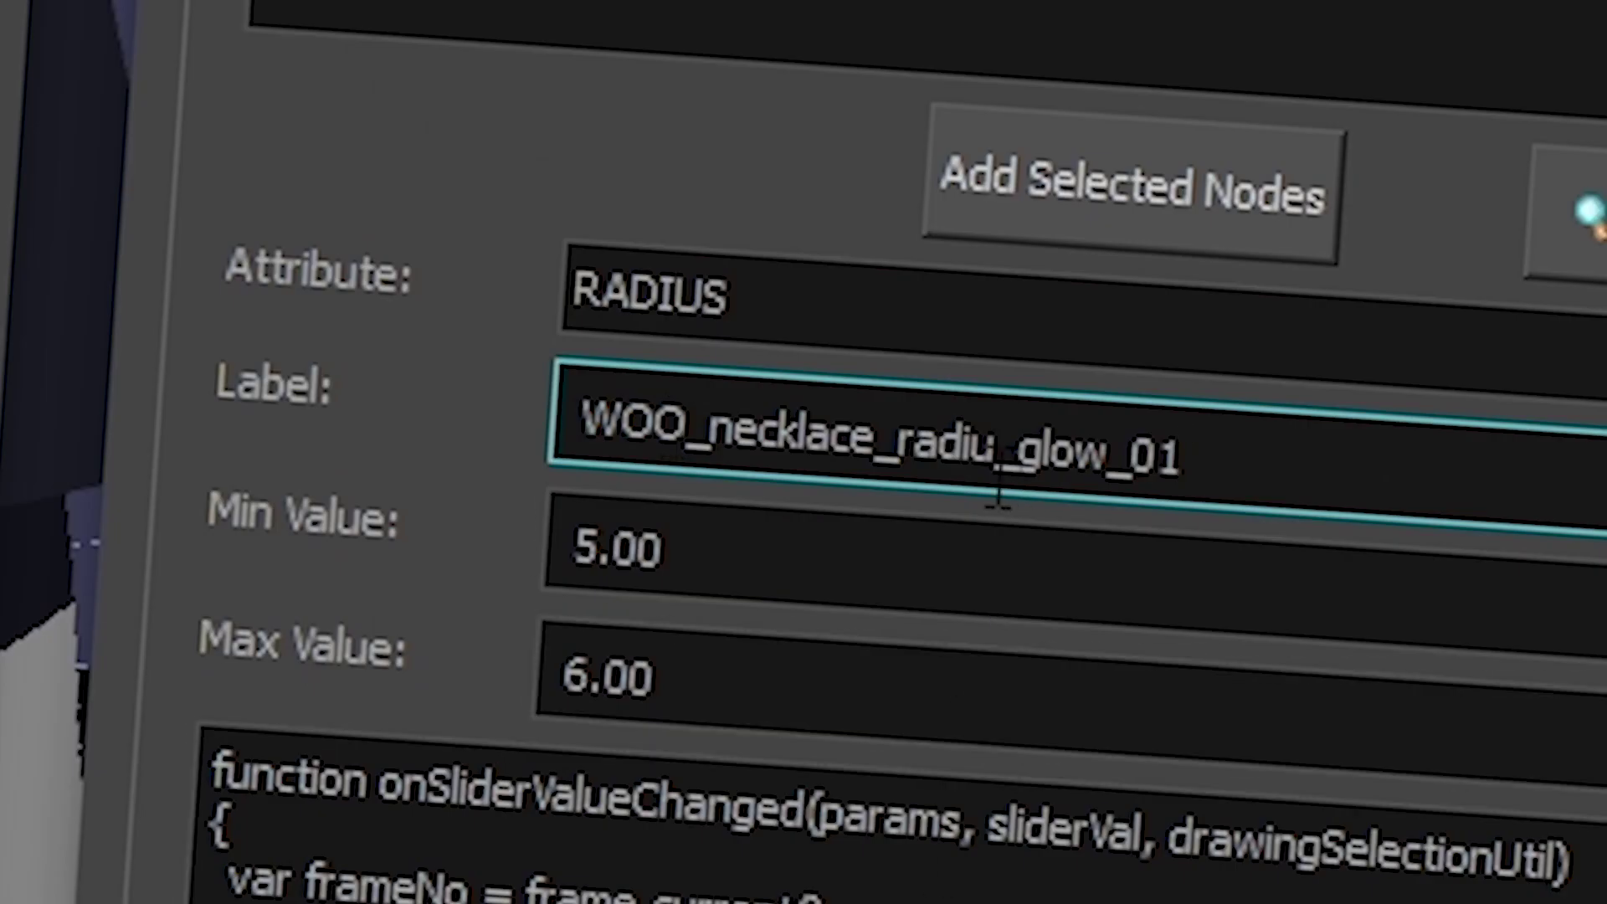
left_click_drag(1155, 422, 1121, 423)
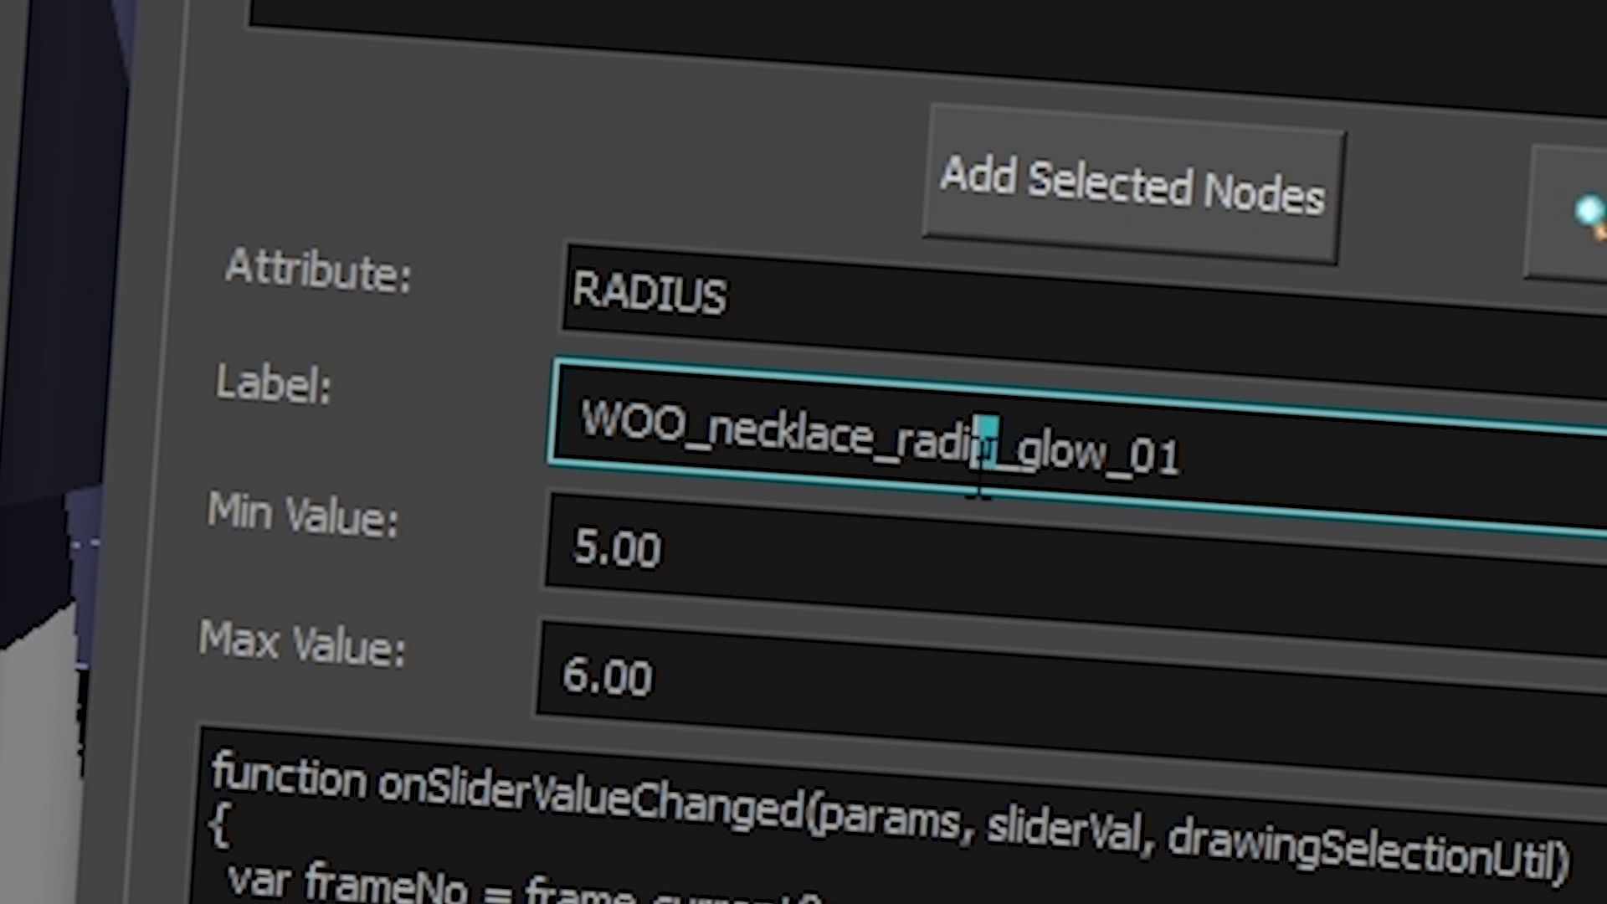
type("us")
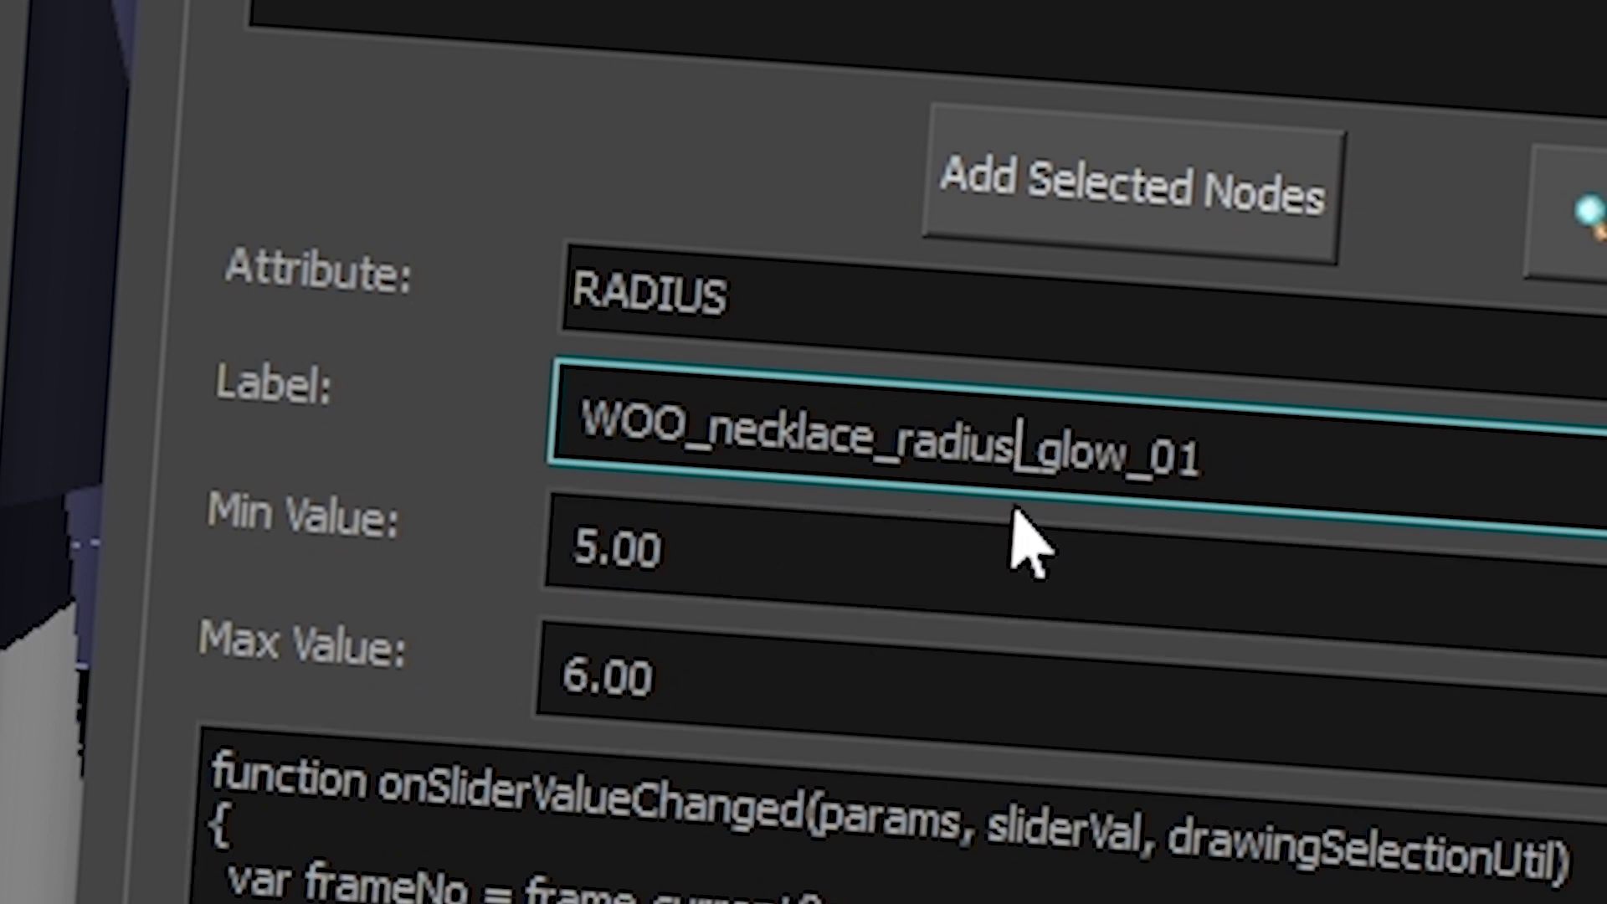
key("Tab")
Set the radius slider's minimum value to 0.00
left_click(736, 636)
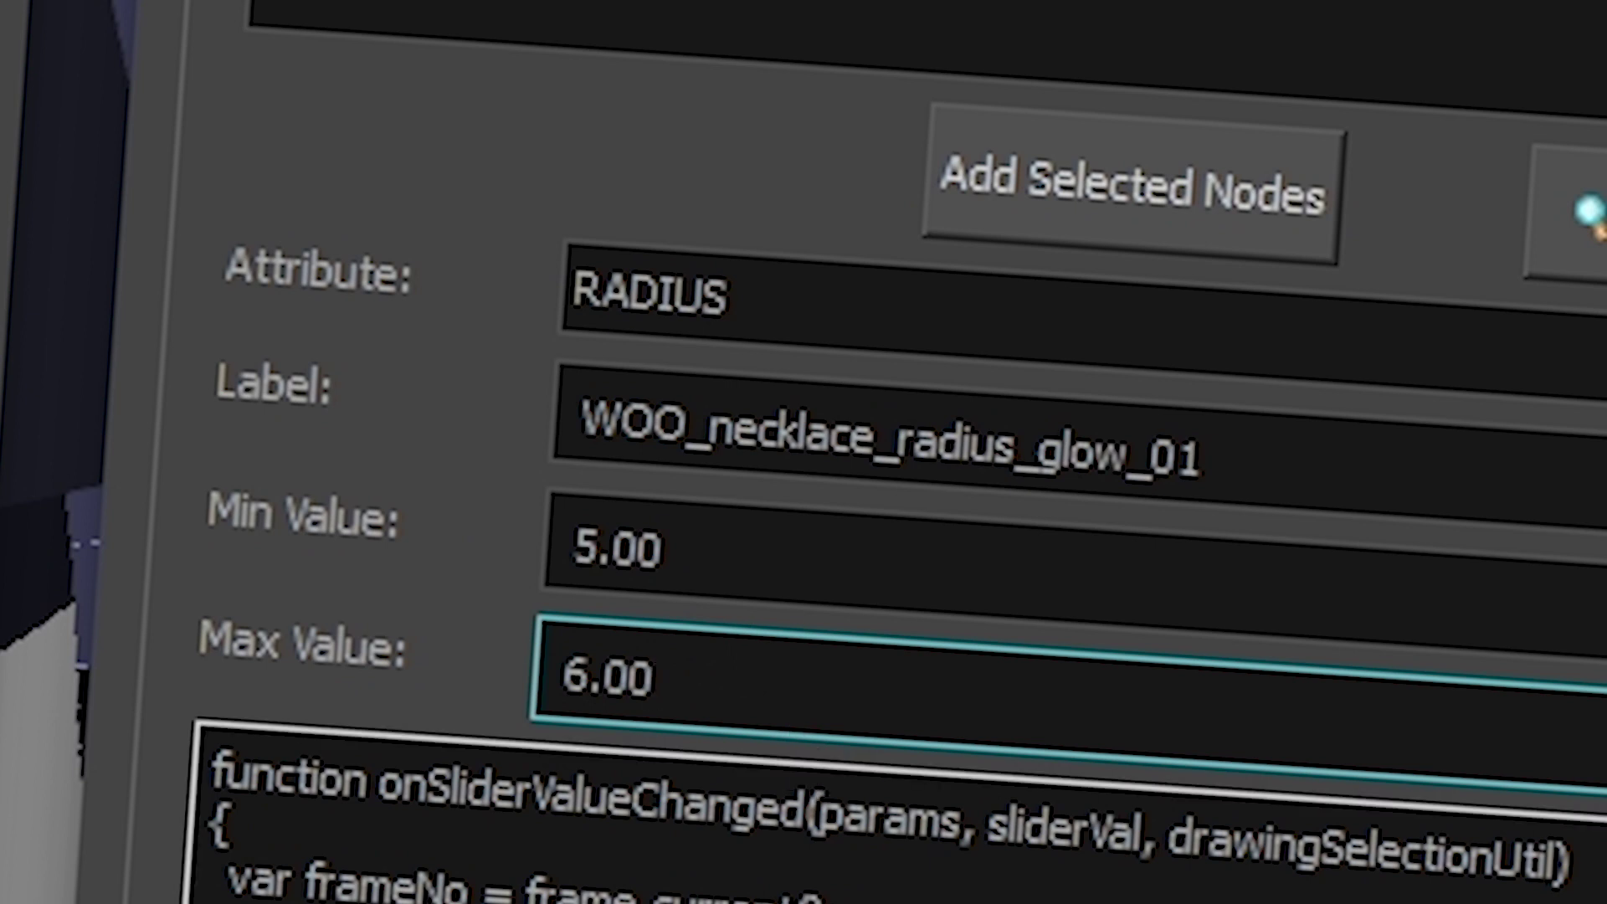
double_click(675, 514)
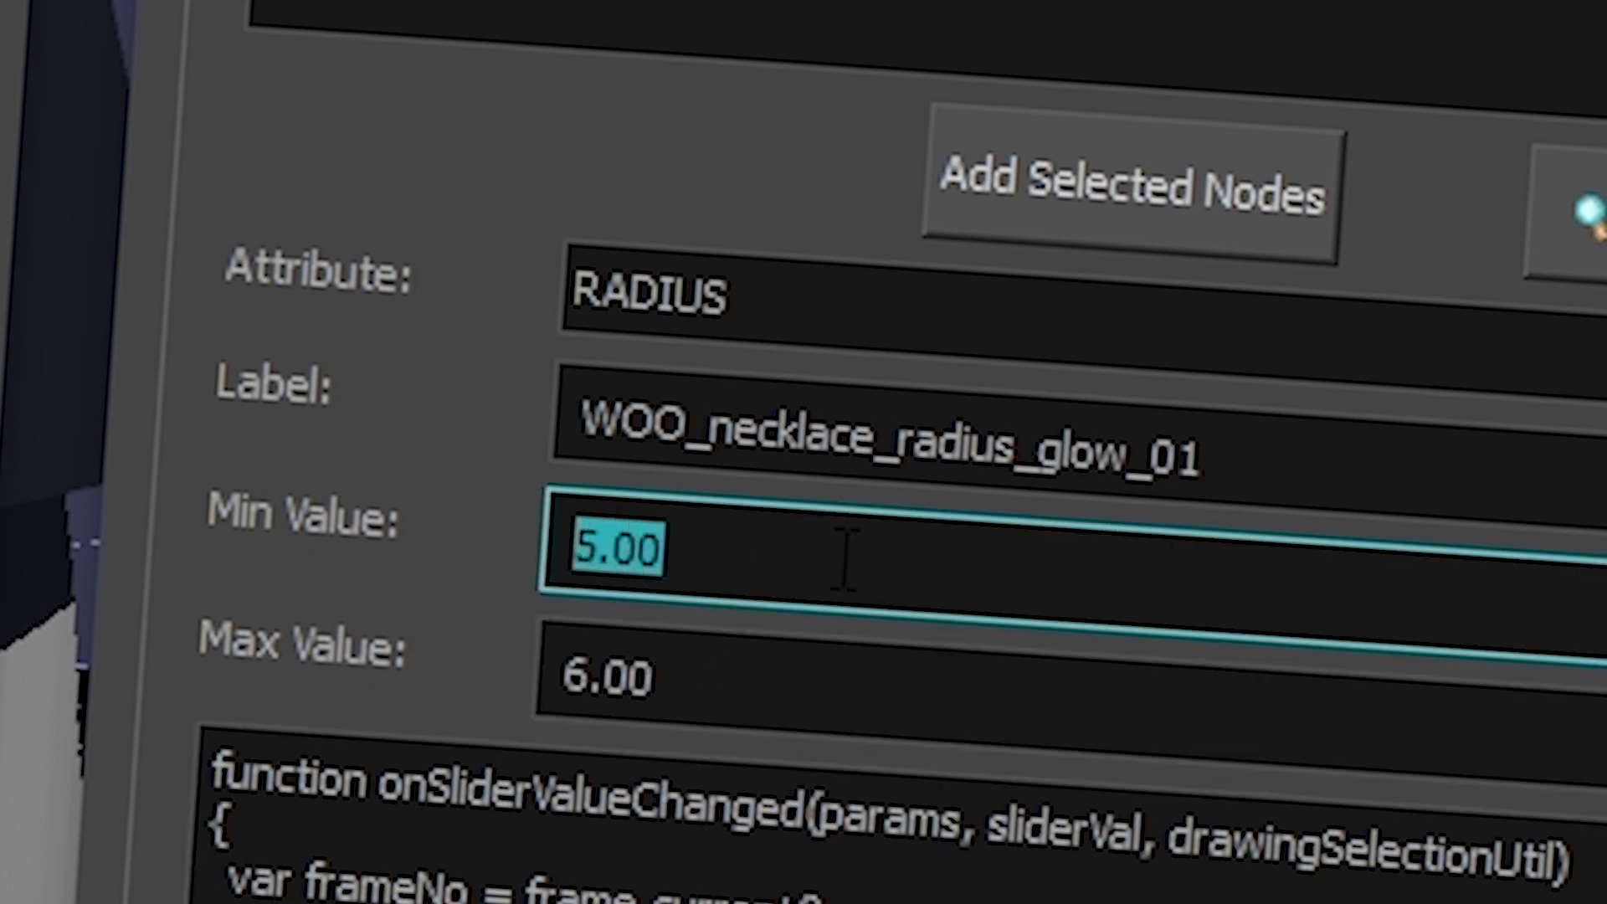
left_click(1375, 497)
left_click(1374, 497)
left_click(1375, 497)
left_click(1374, 497)
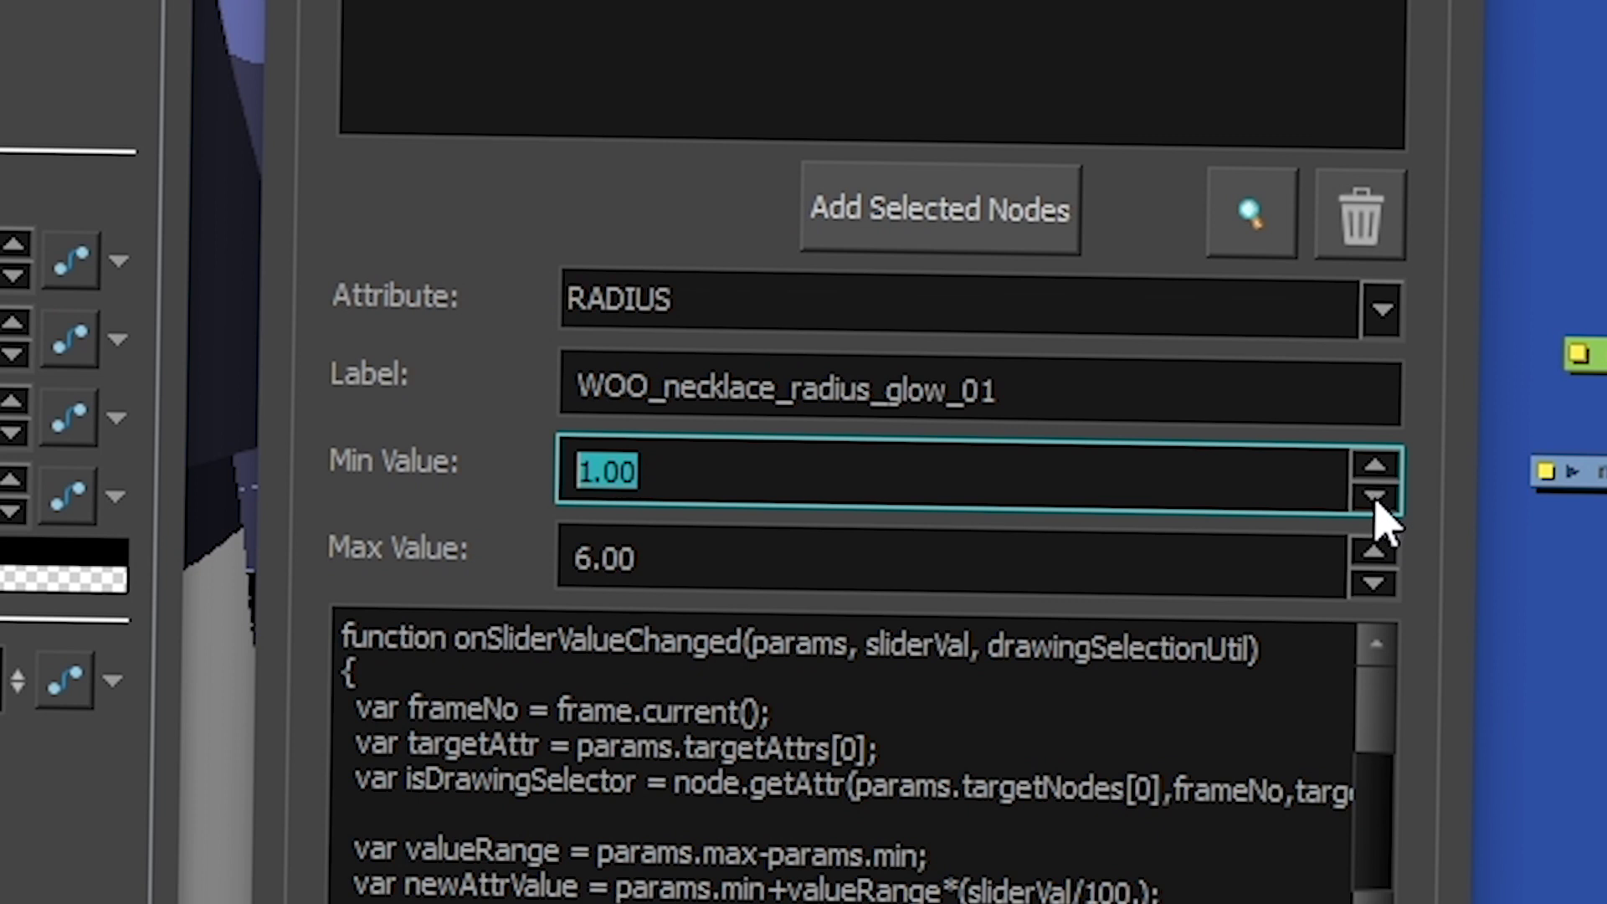
left_click(1374, 497)
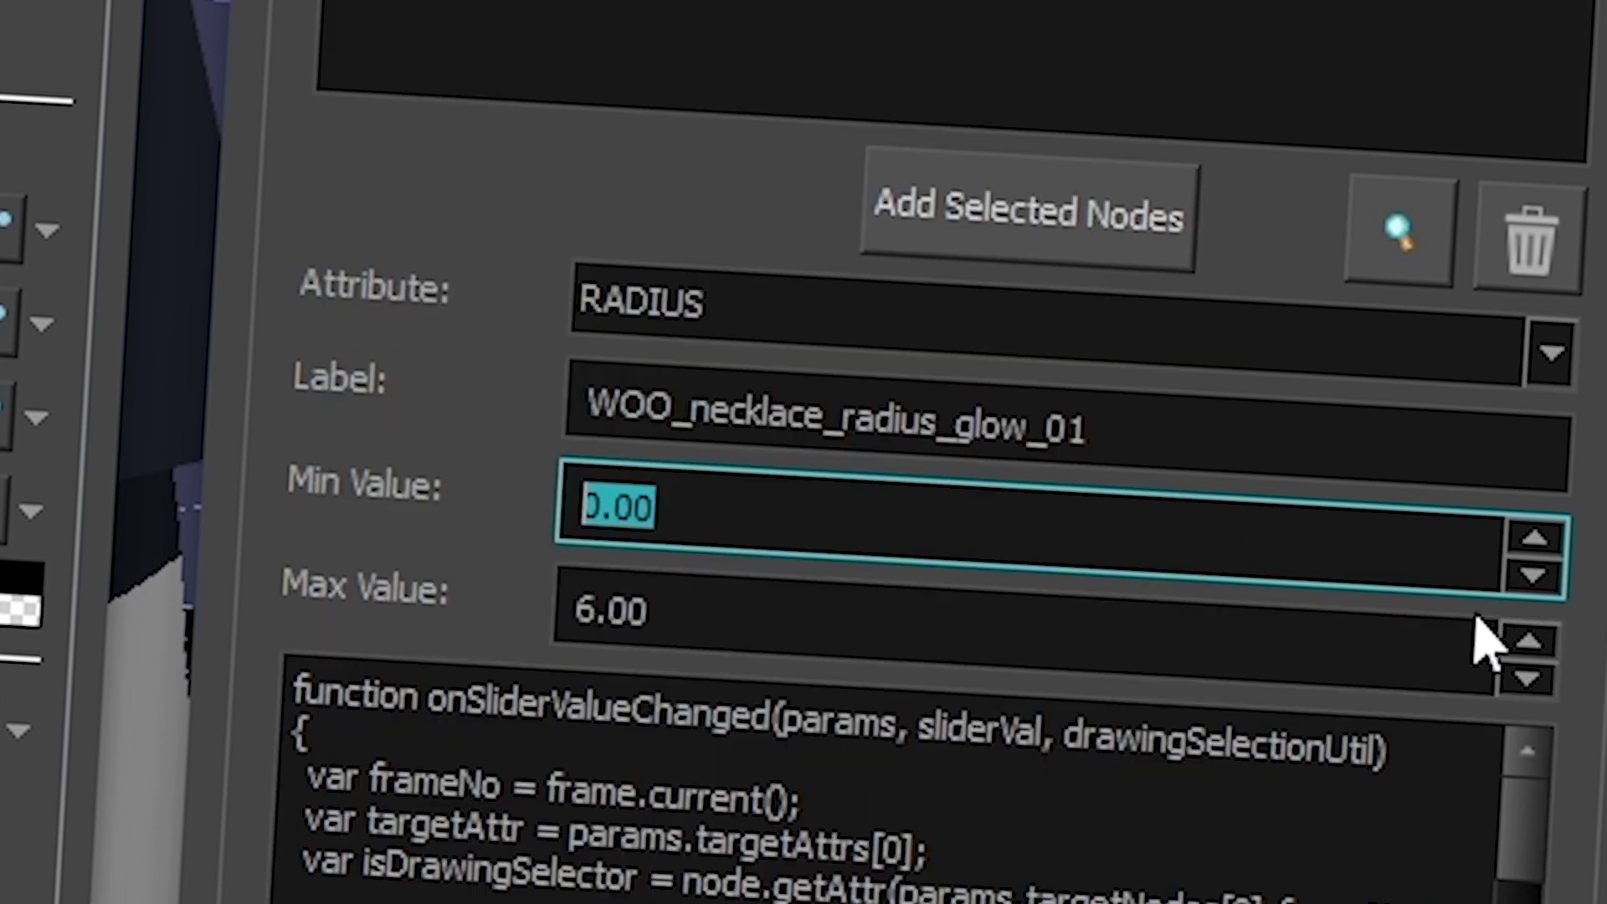
left_click(1558, 575)
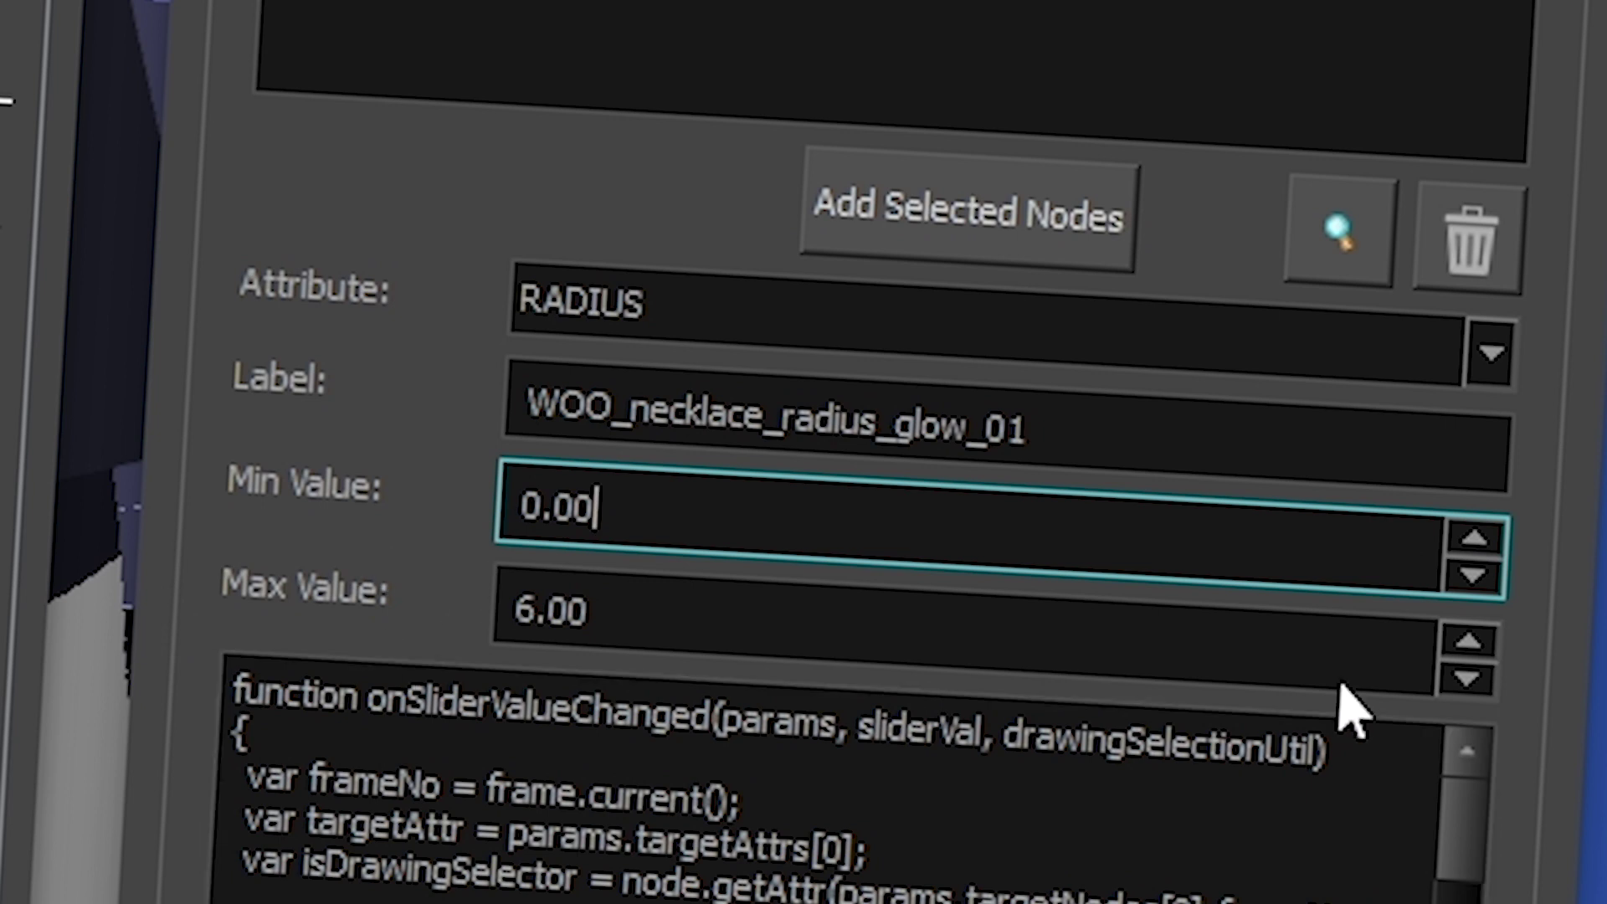
Set the radius slider's maximum value to 10.00 and look through the onSliderValueChanged script
left_click(1466, 641)
left_click(1466, 641)
left_click(1466, 641)
left_click(1466, 641)
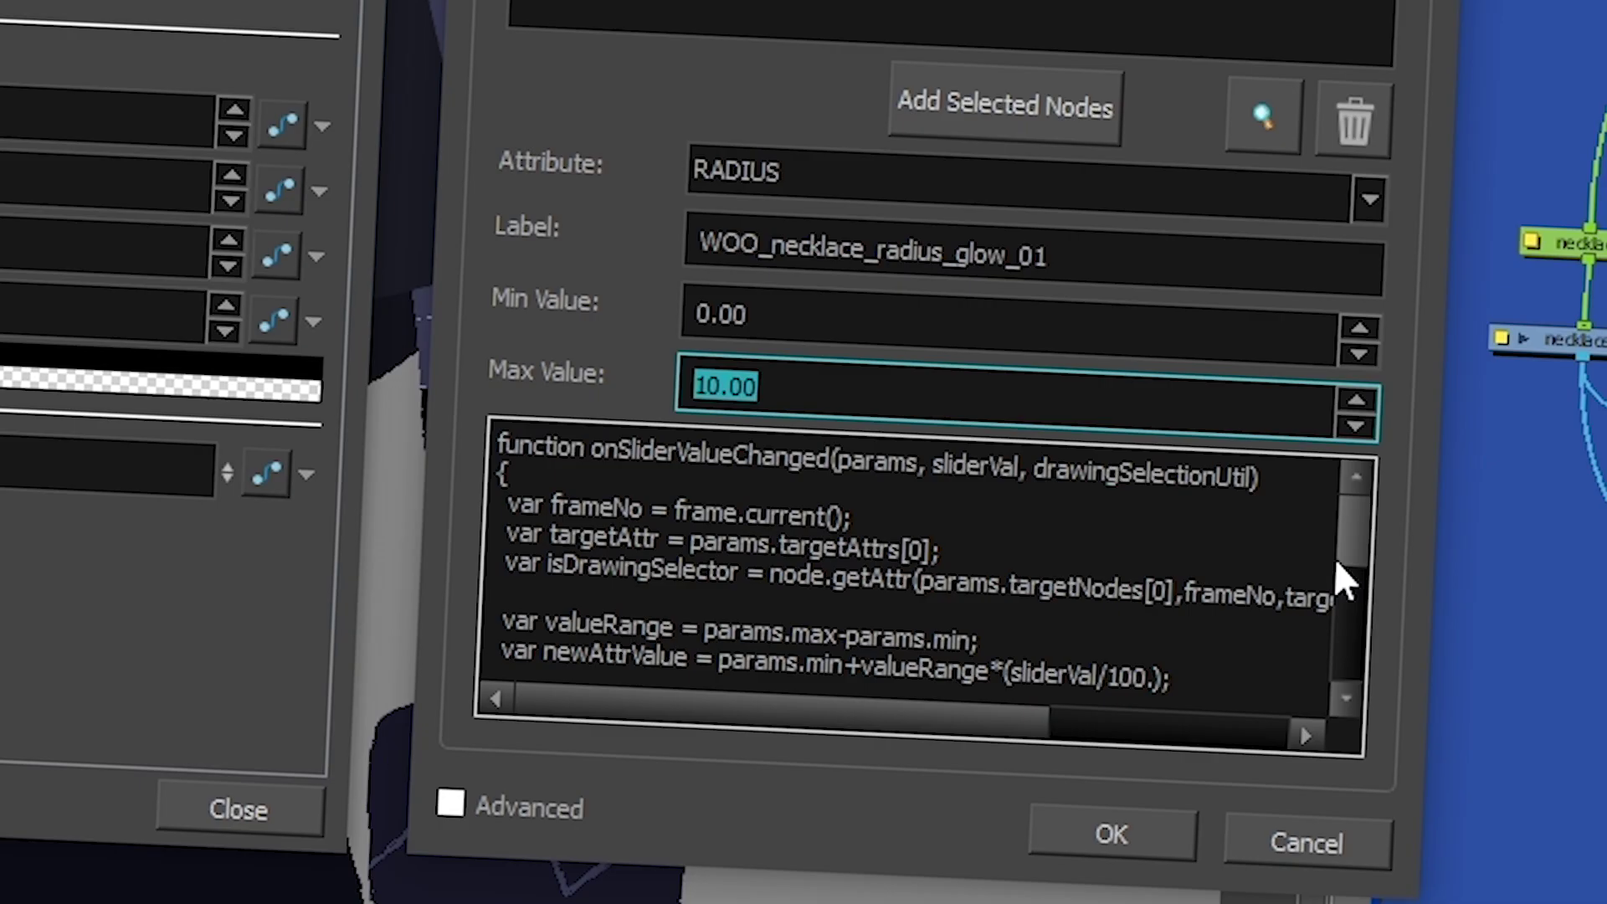
left_click_drag(1351, 530, 1370, 615)
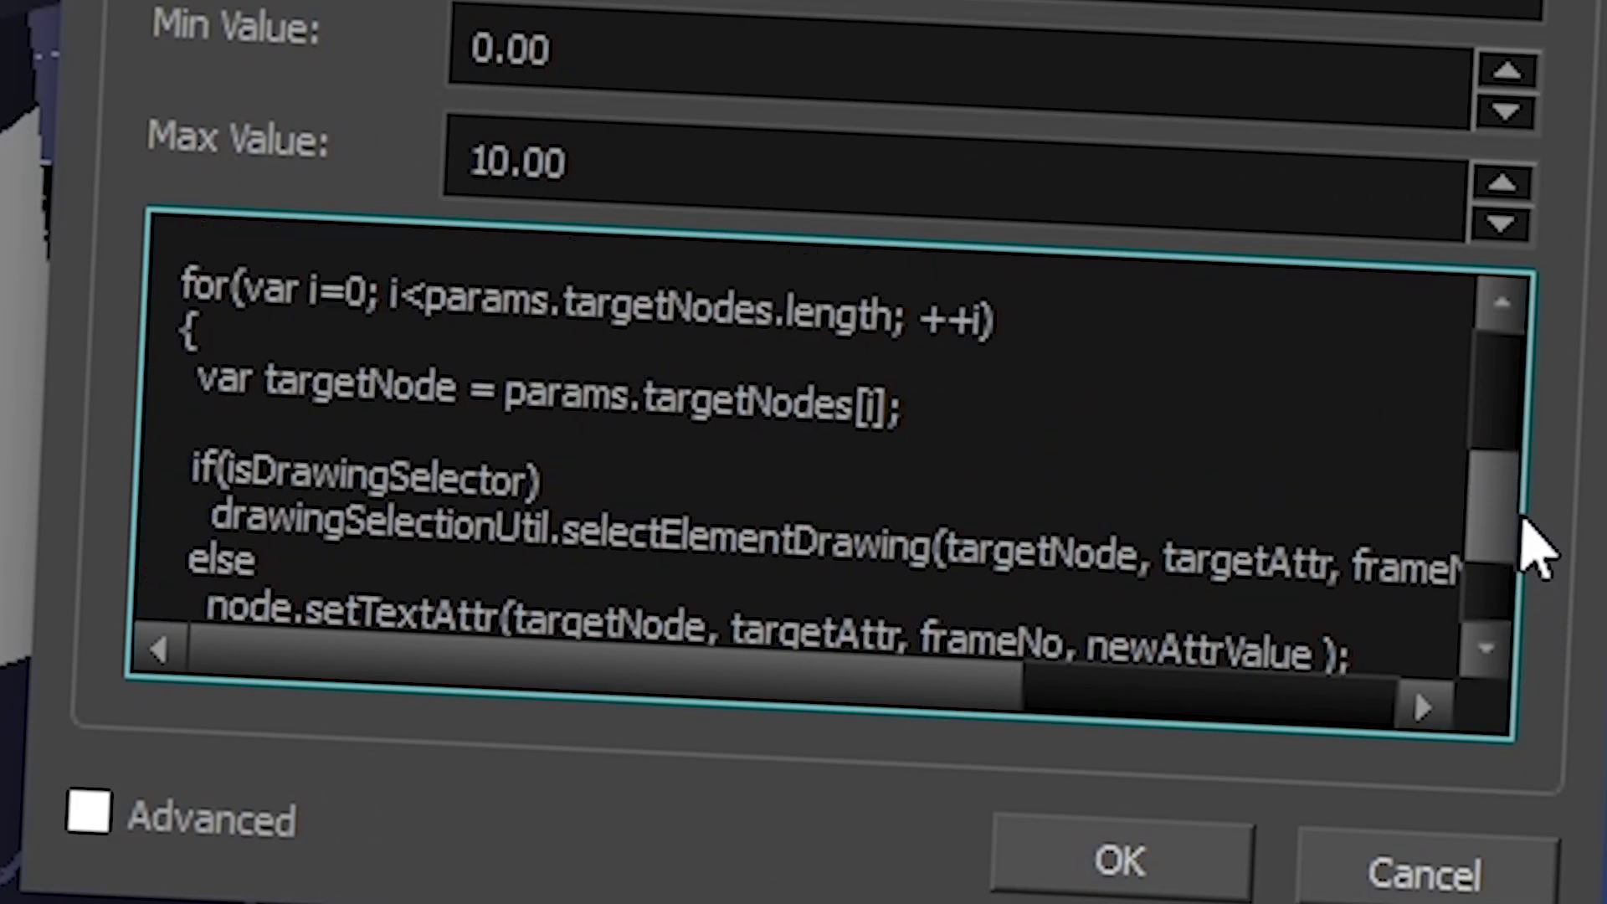
left_click_drag(1522, 516, 1489, 377)
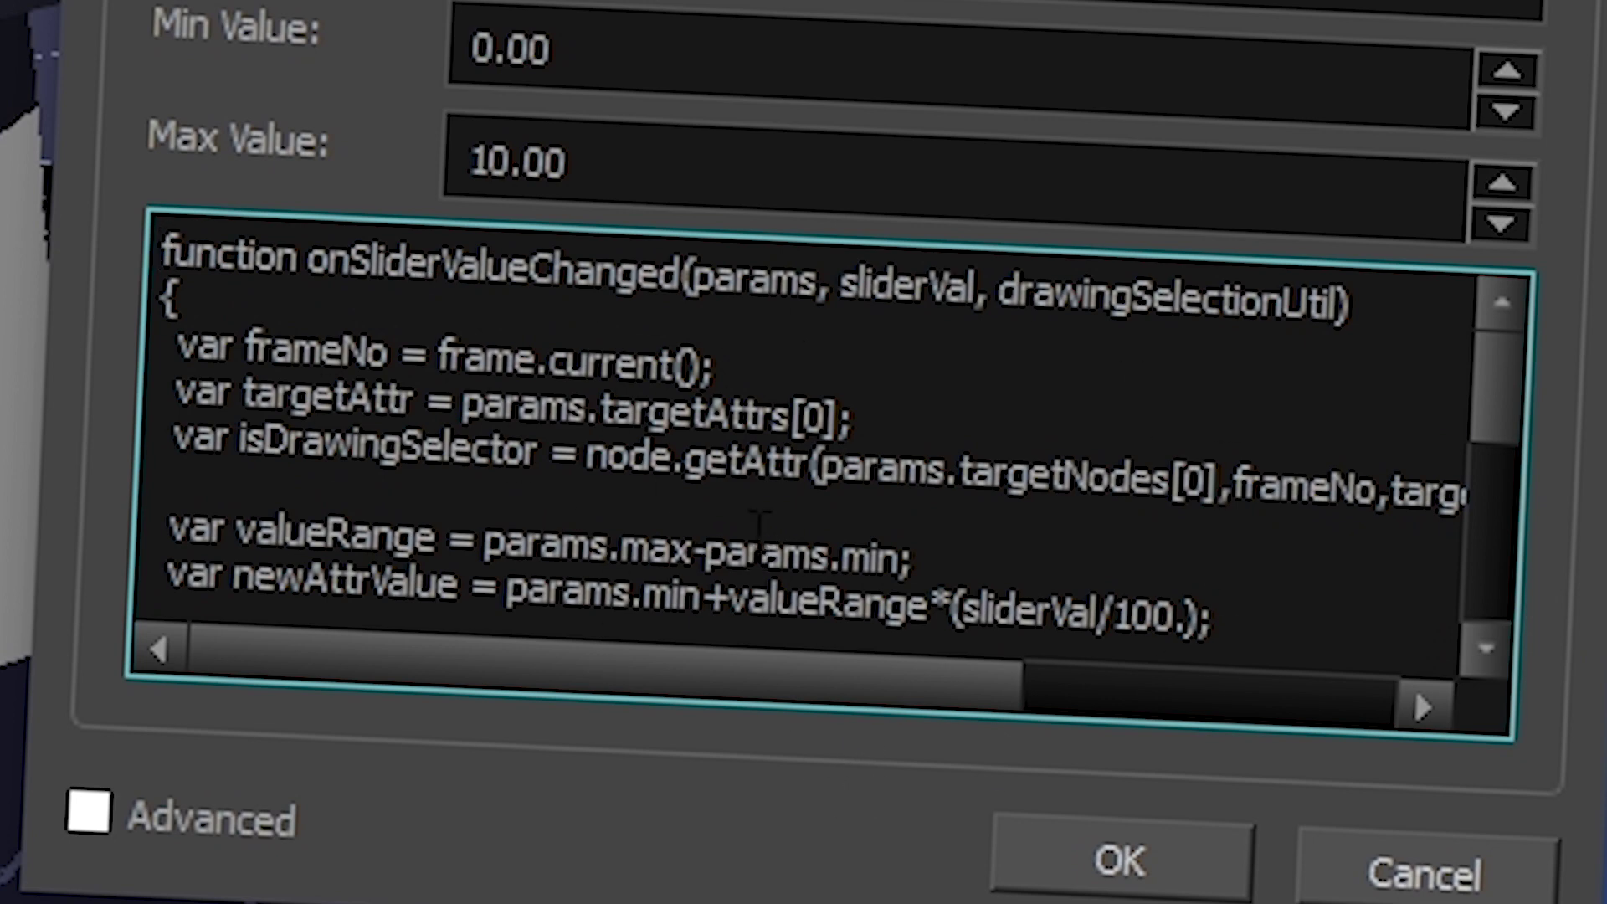
scroll(1513, 482, "down", 4)
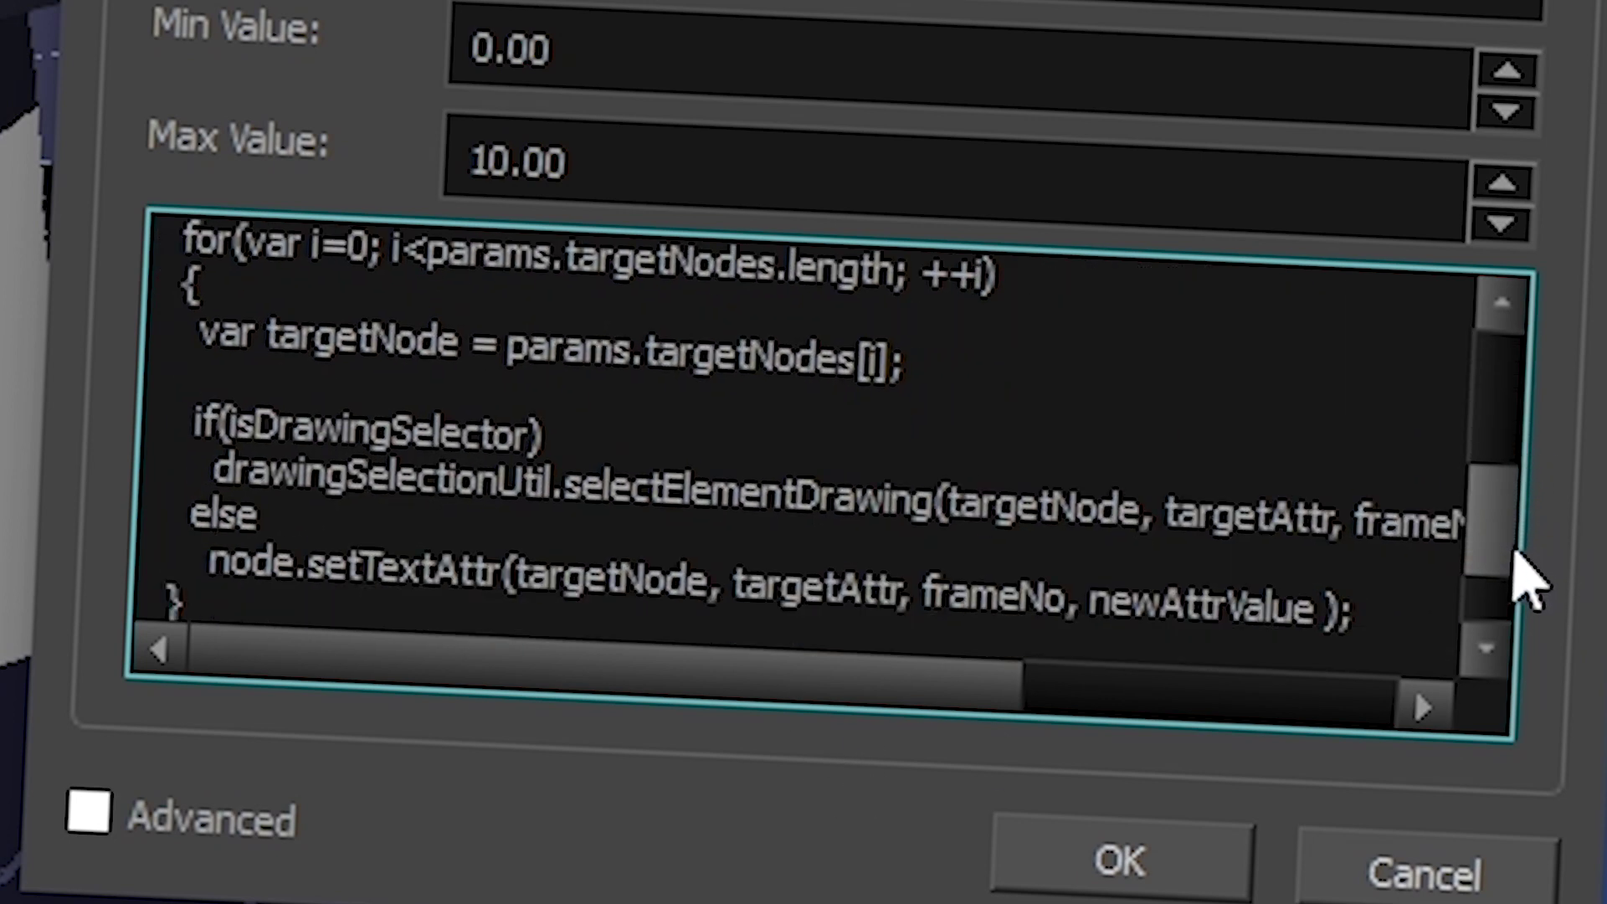
left_click_drag(1489, 574, 1421, 707)
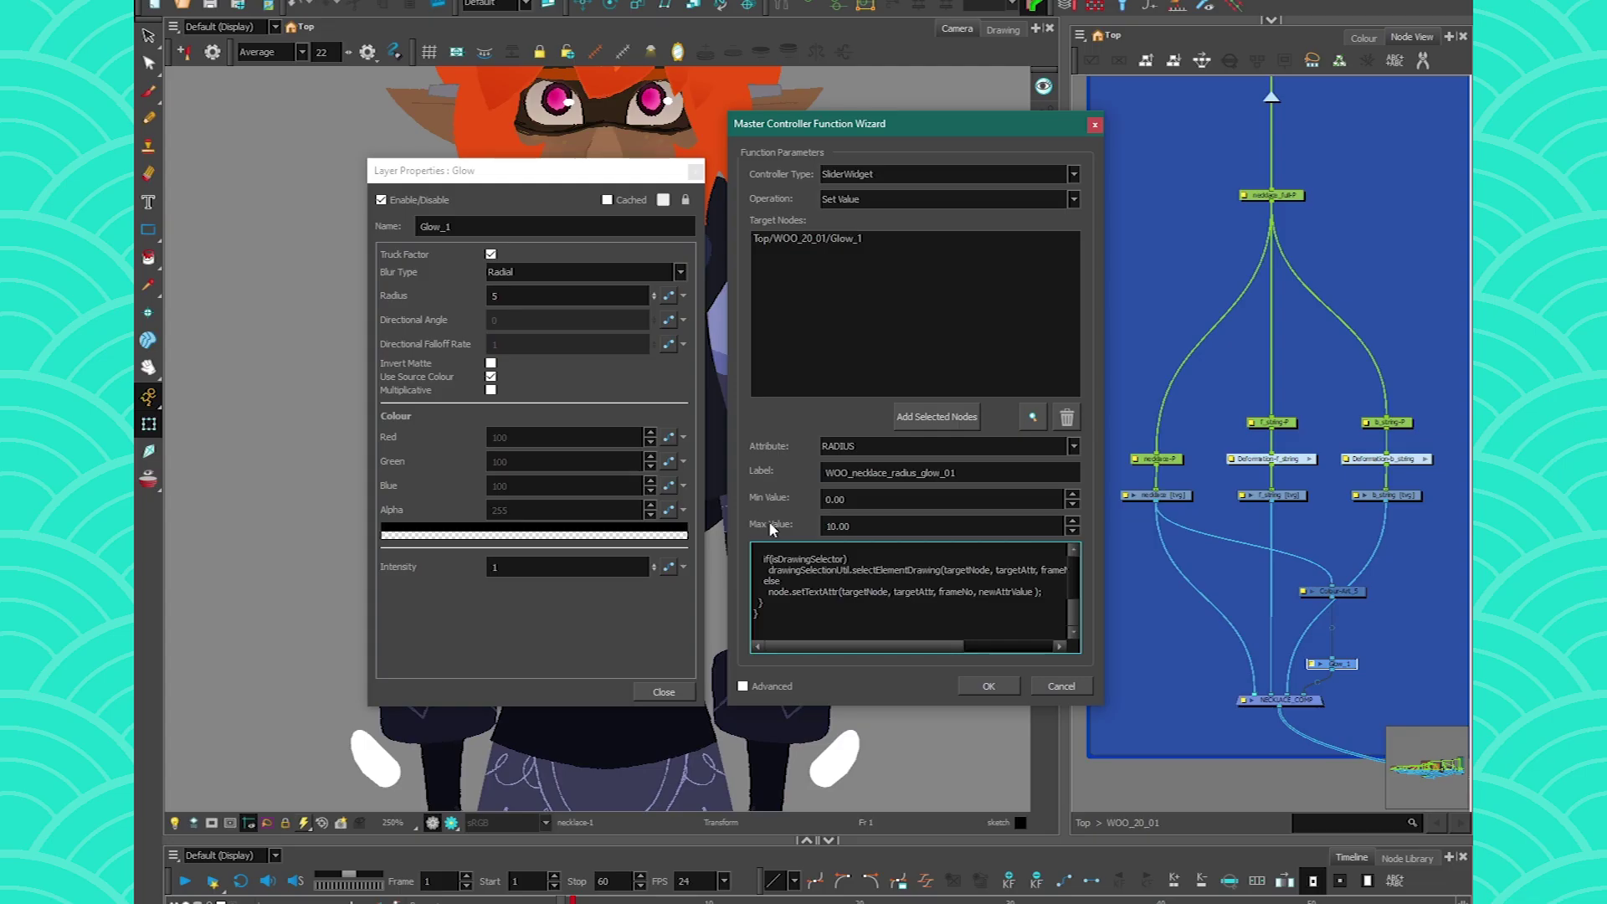
Create the radius slider controller and attach it to the composite Top/WOO_20_01/NECKLACE_COMP
left_click(972, 687)
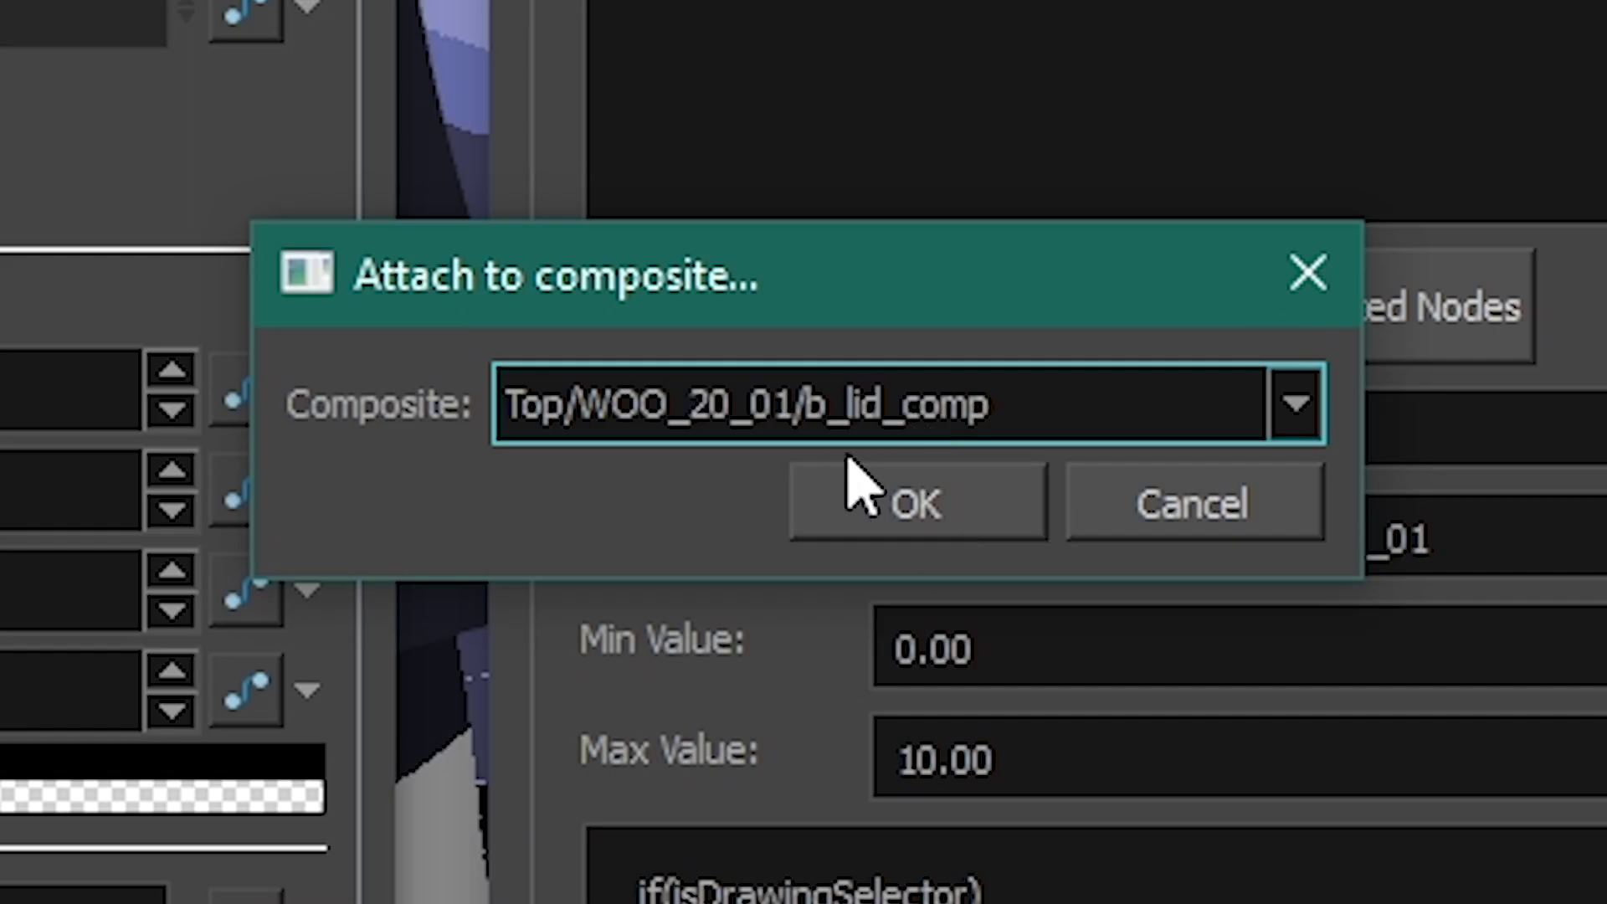
left_click(772, 439)
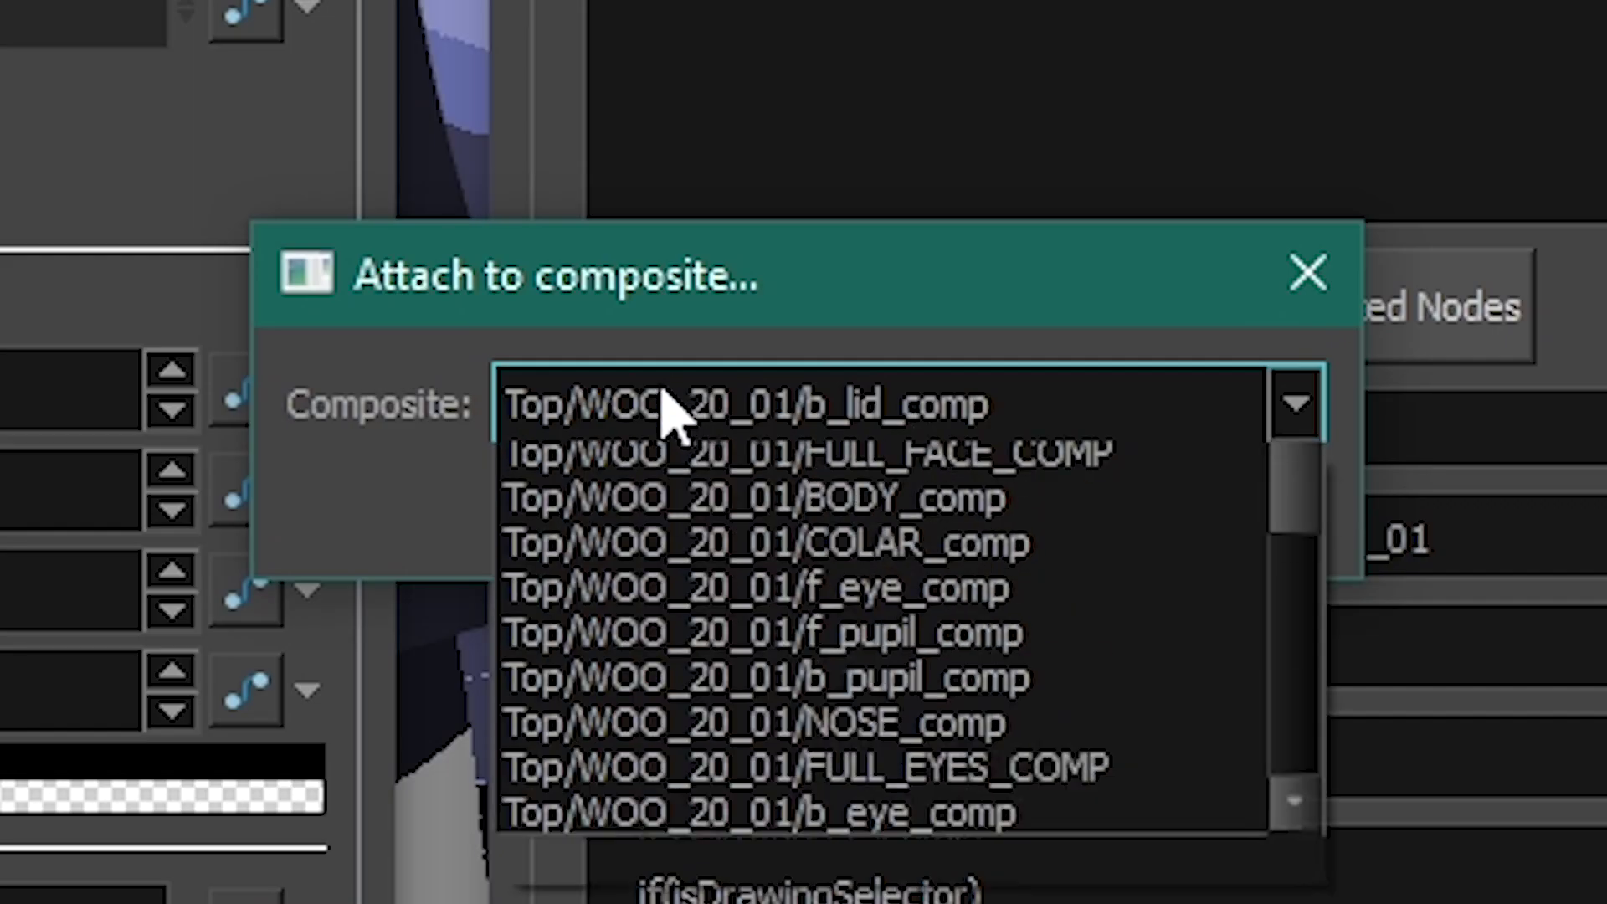
left_click_drag(1284, 581, 1296, 661)
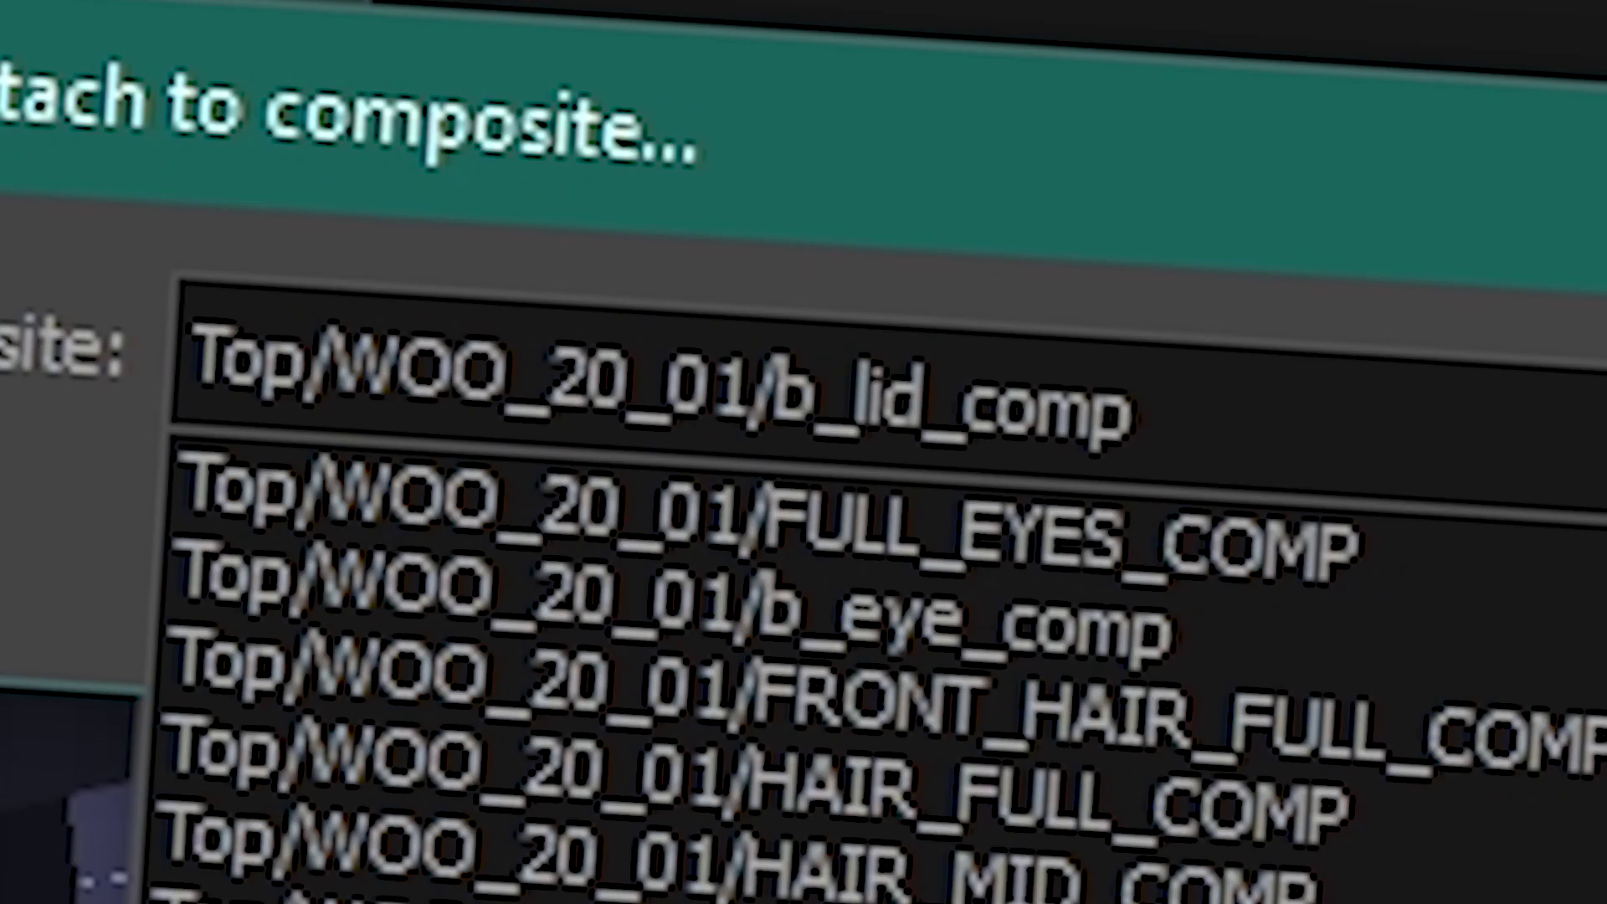
left_click(1095, 691)
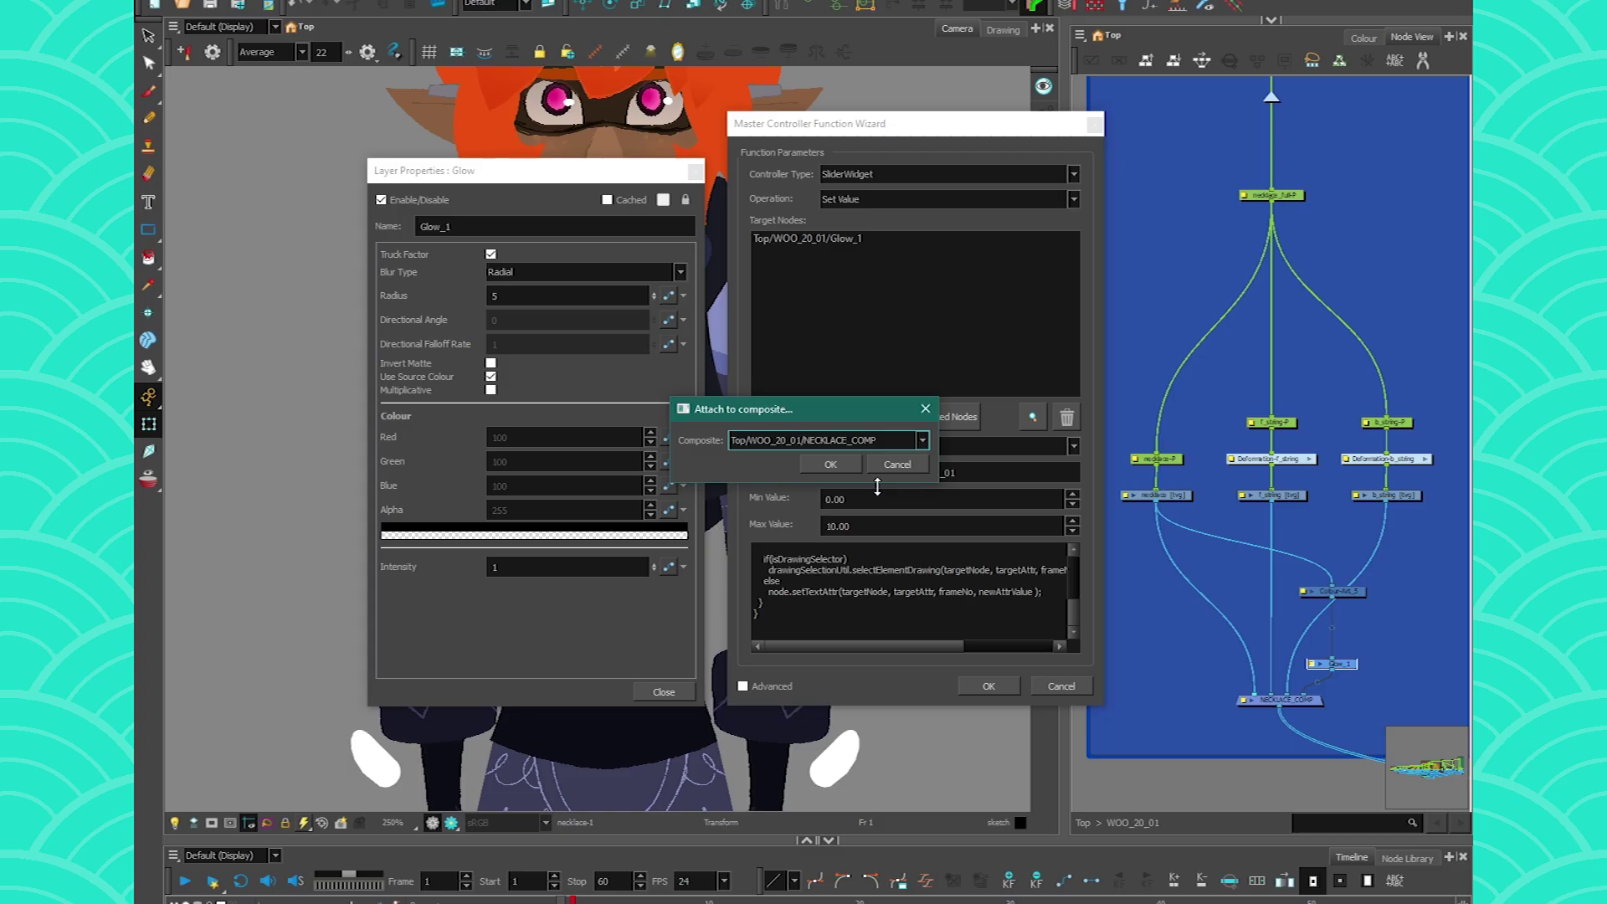
left_click(831, 464)
left_click(989, 685)
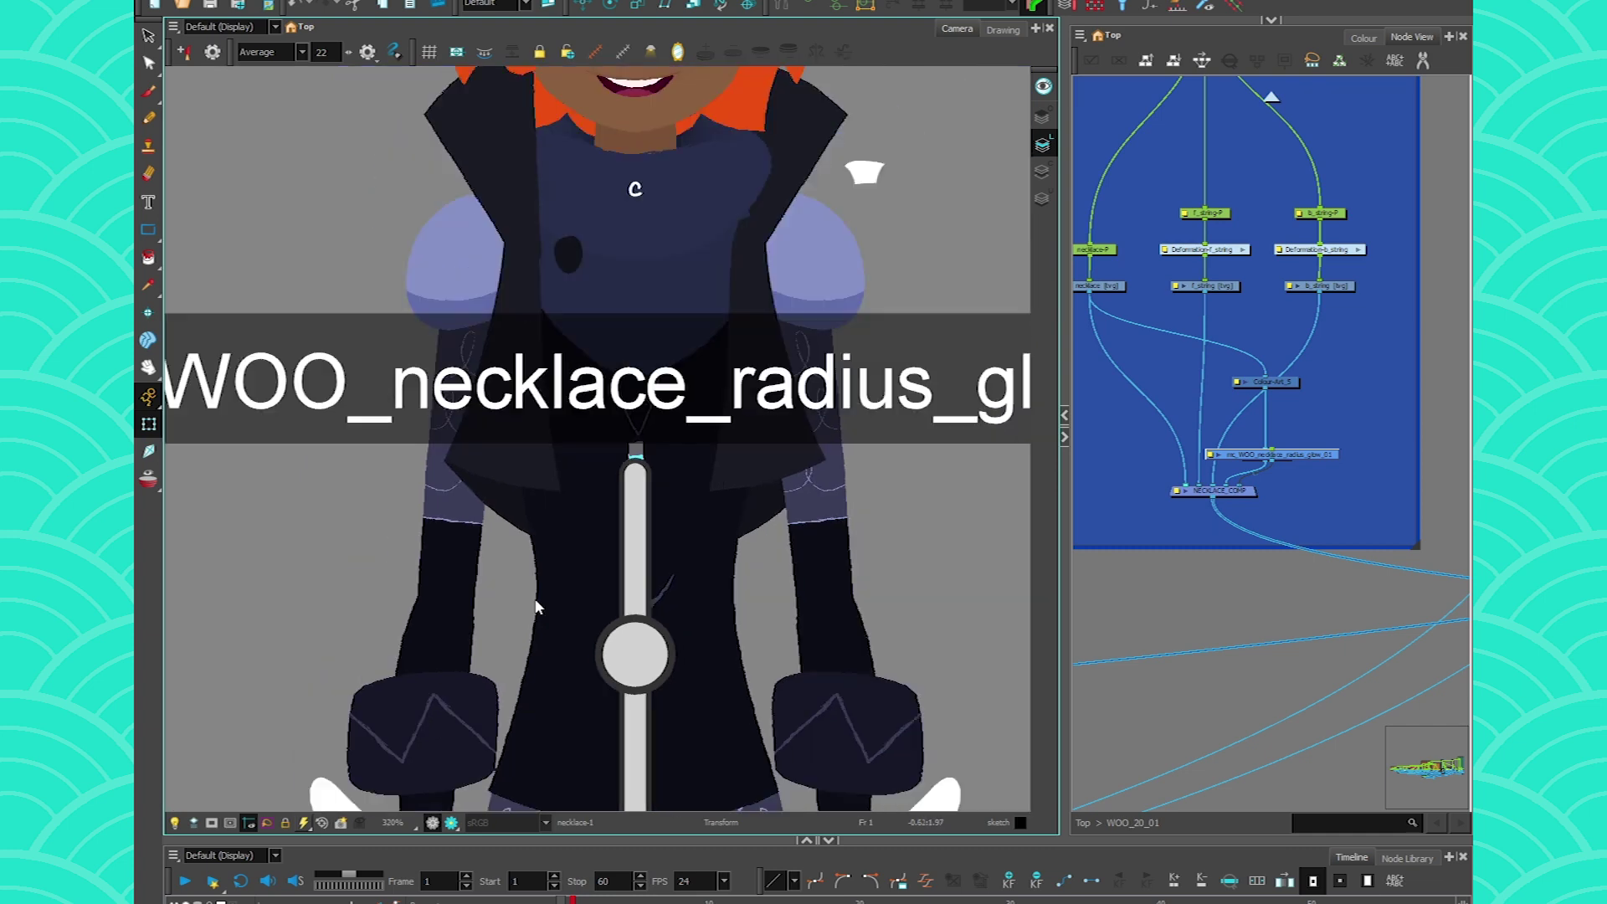
Move the radius glow controller node clear of Glow_1 in the node network and give it a parent peg
scroll(536, 612, "down", 2)
left_click_drag(1308, 454, 1371, 514)
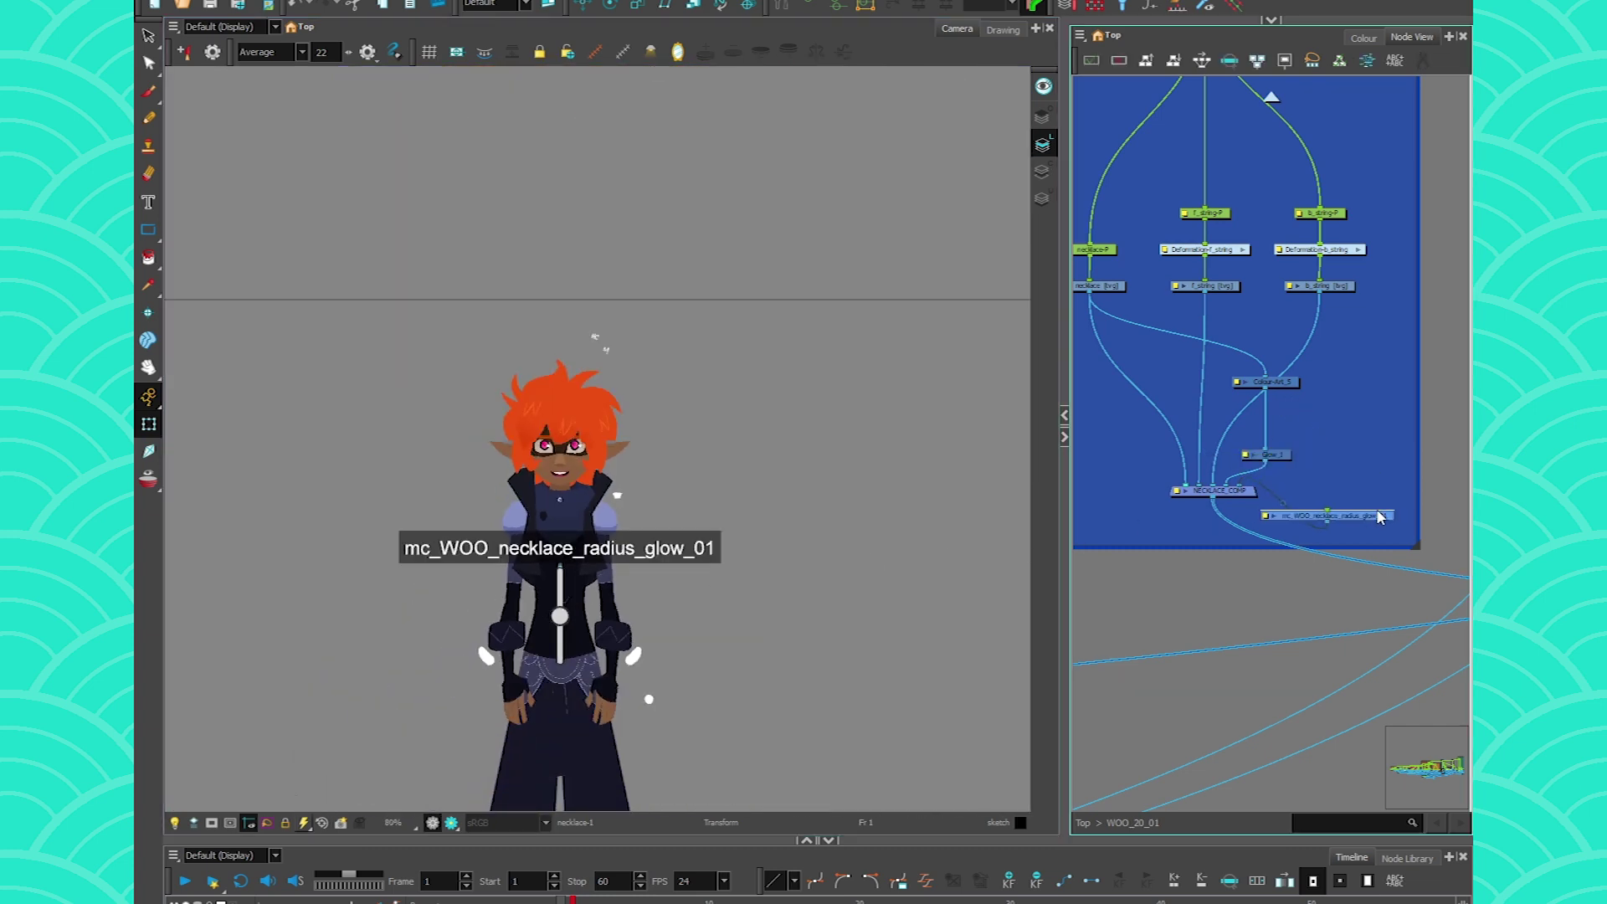
key("ctrl+p")
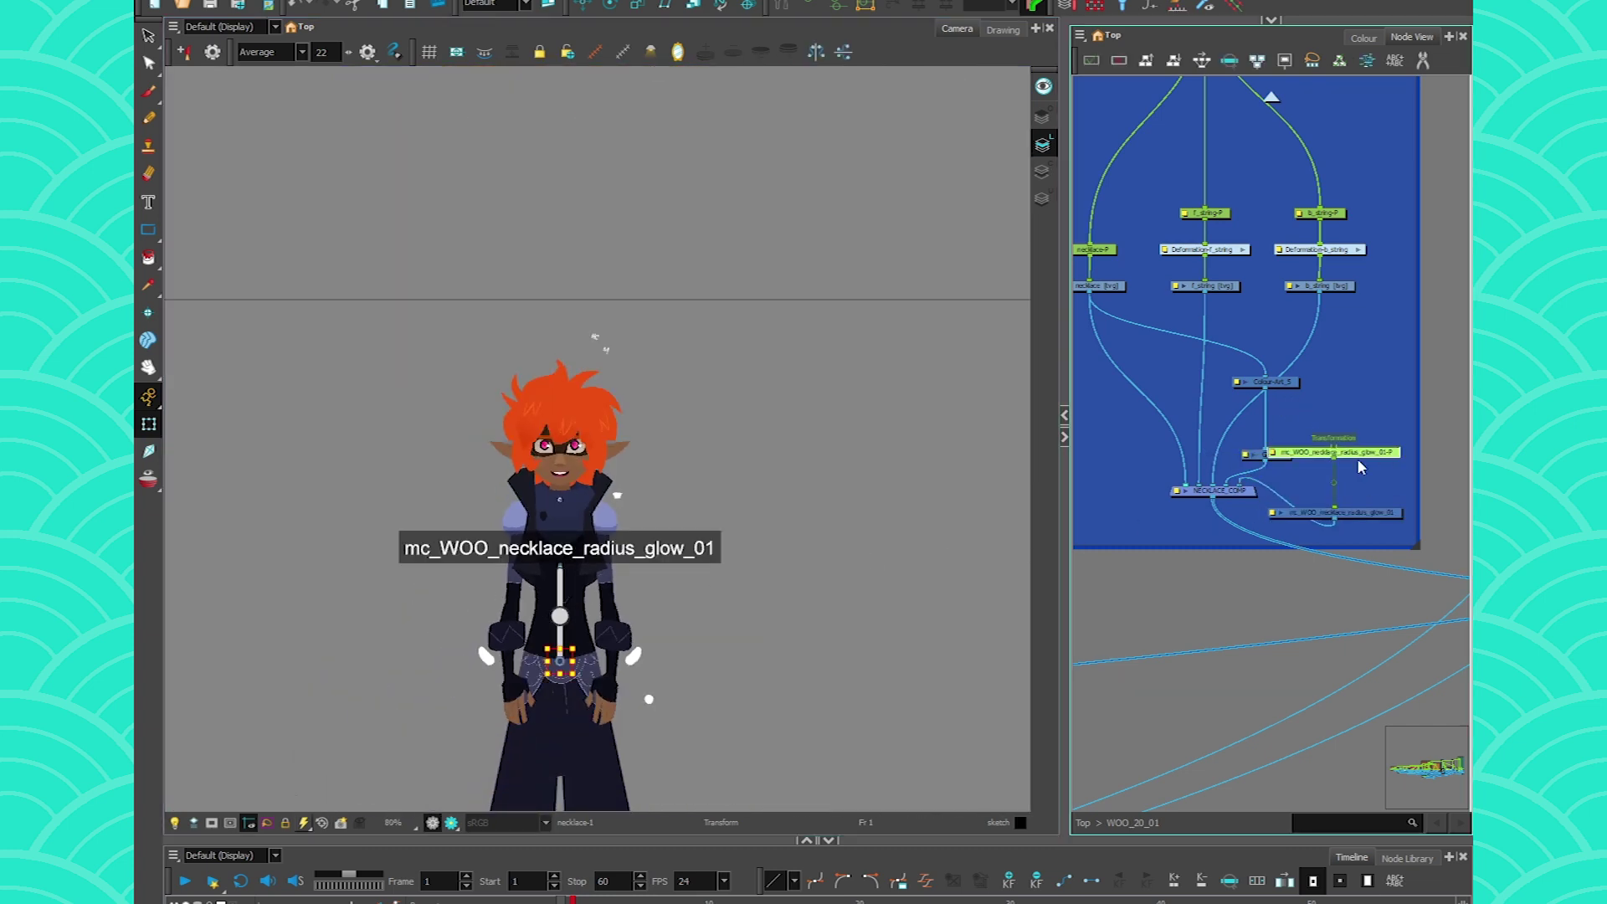
Move the radius glow slider away from the torso into the empty space beside the character
left_click_drag(545, 649, 313, 562)
left_click_drag(319, 638, 409, 568)
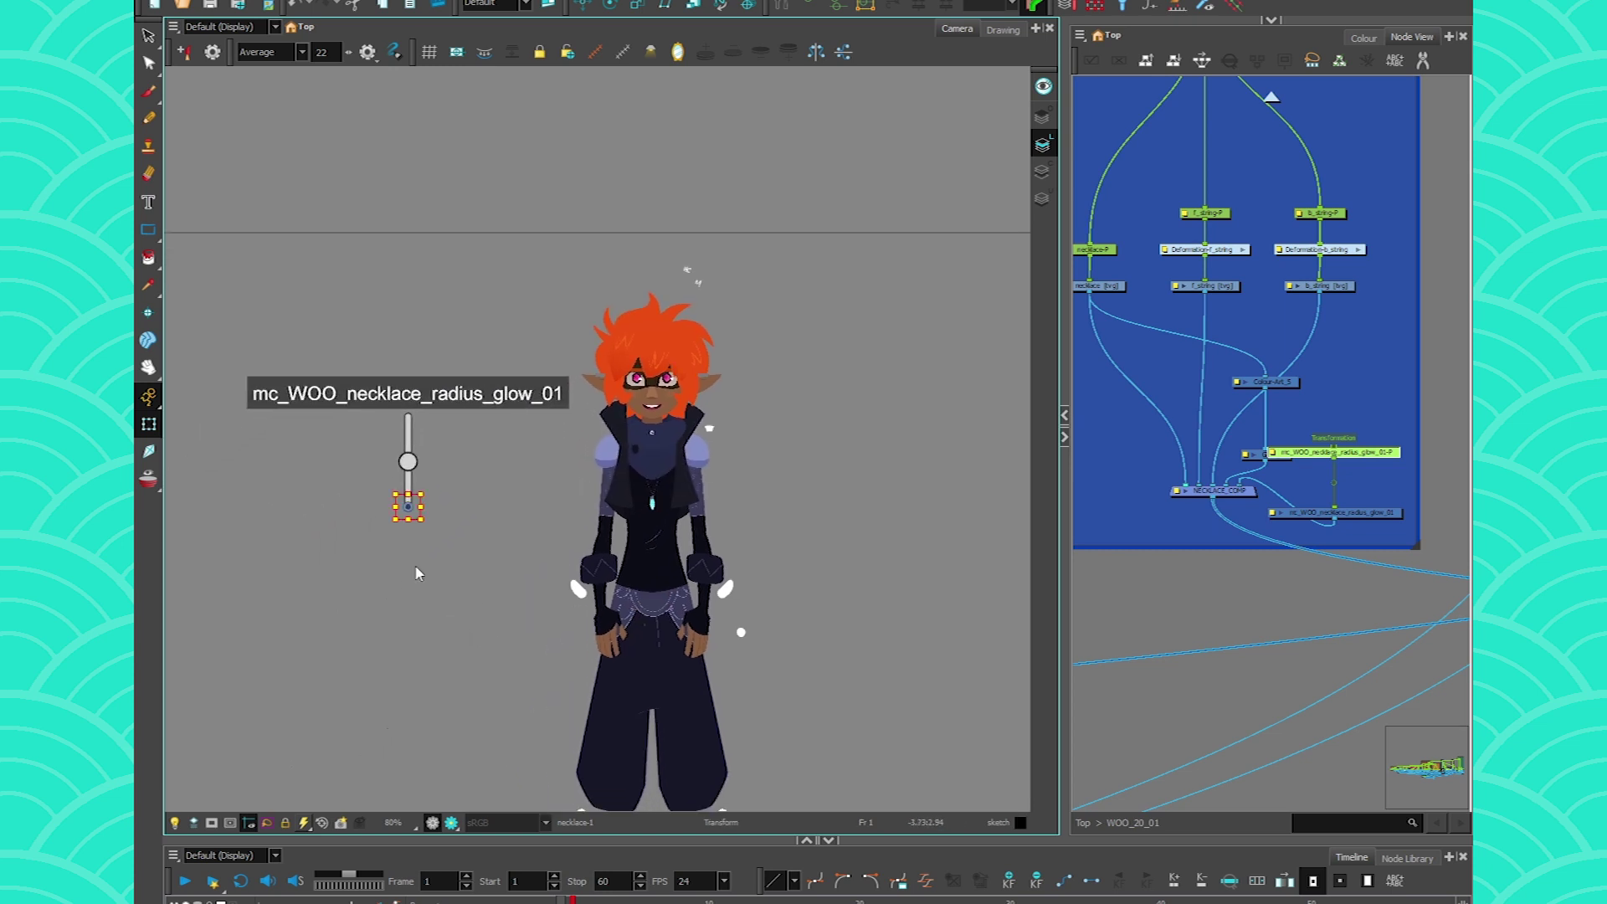
left_click(418, 573)
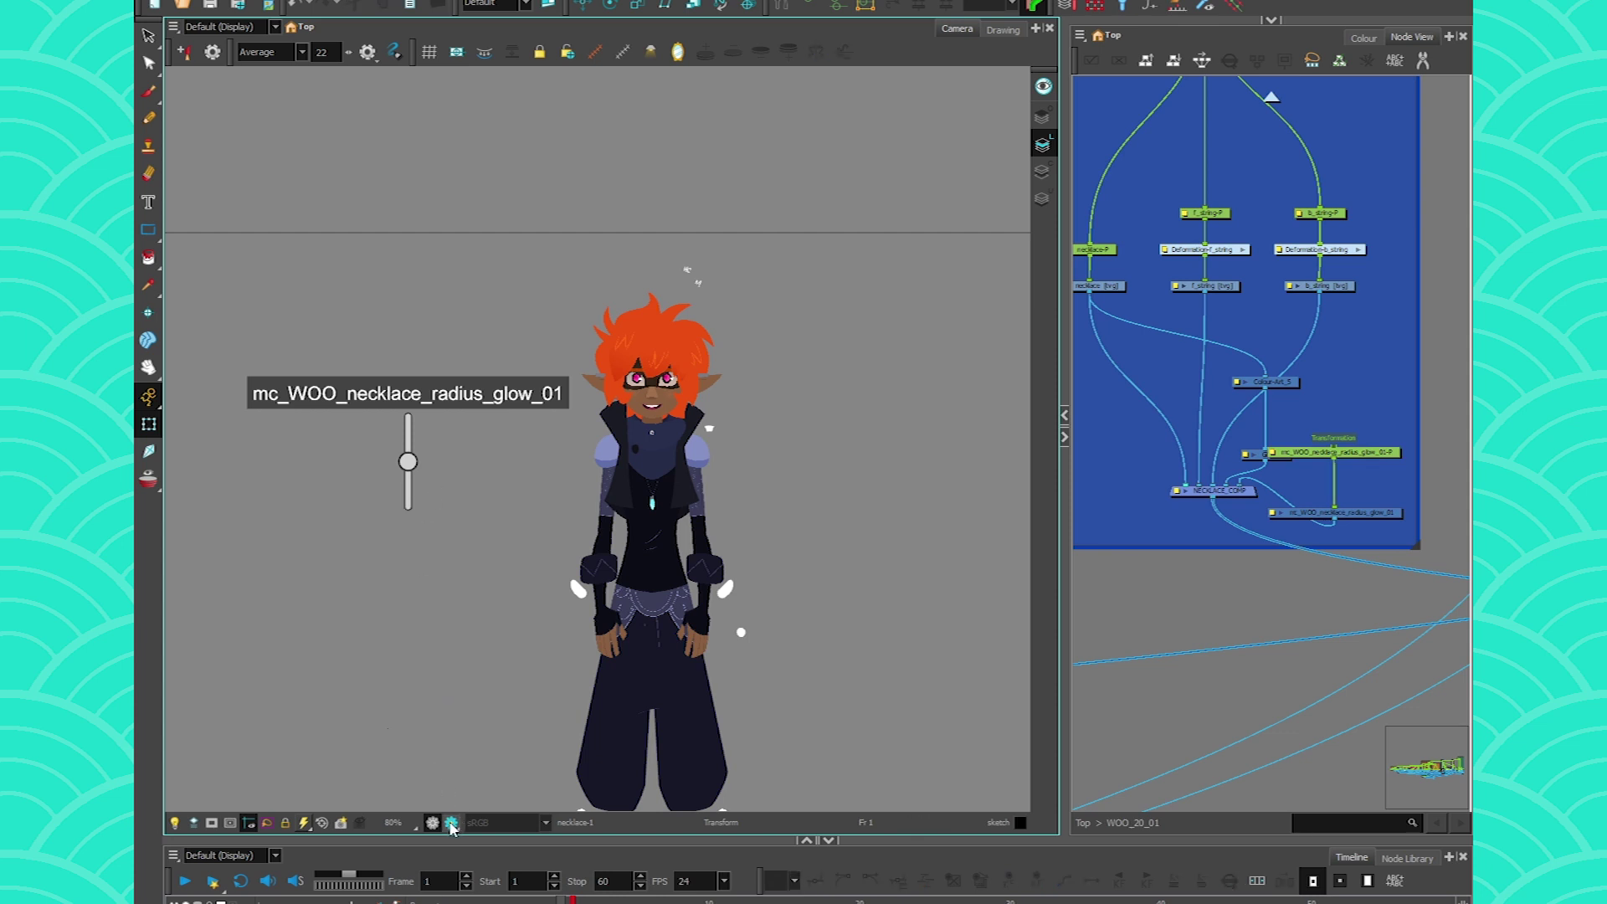
Switch the camera to the rendered preview and test the necklace glow across the radius slider's range
left_click(451, 824)
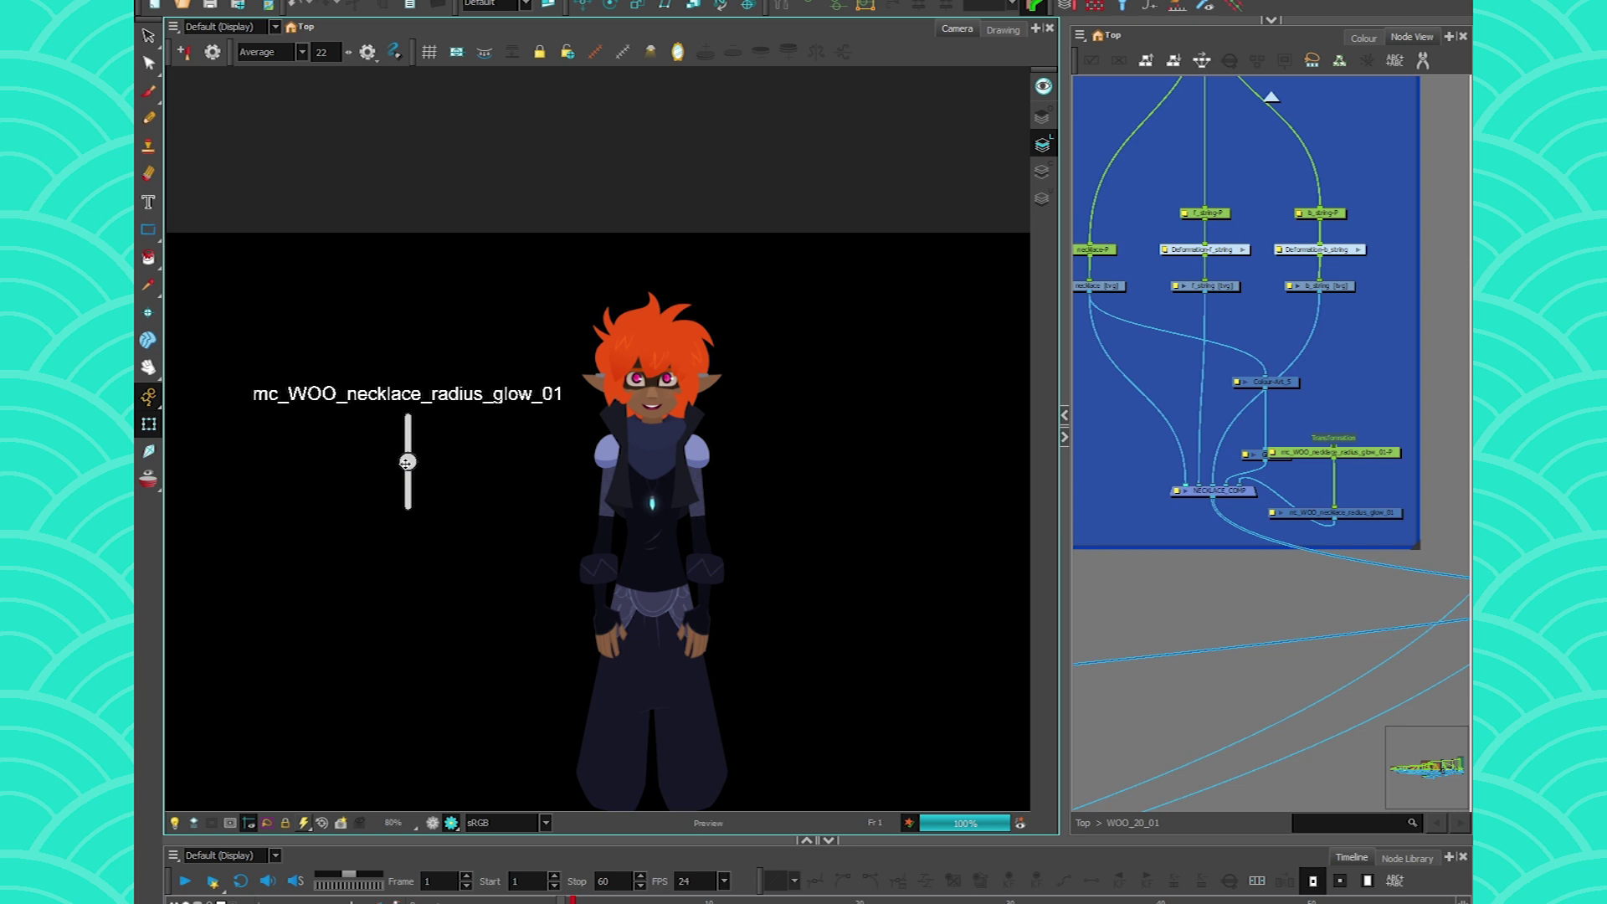
left_click_drag(408, 462, 407, 497)
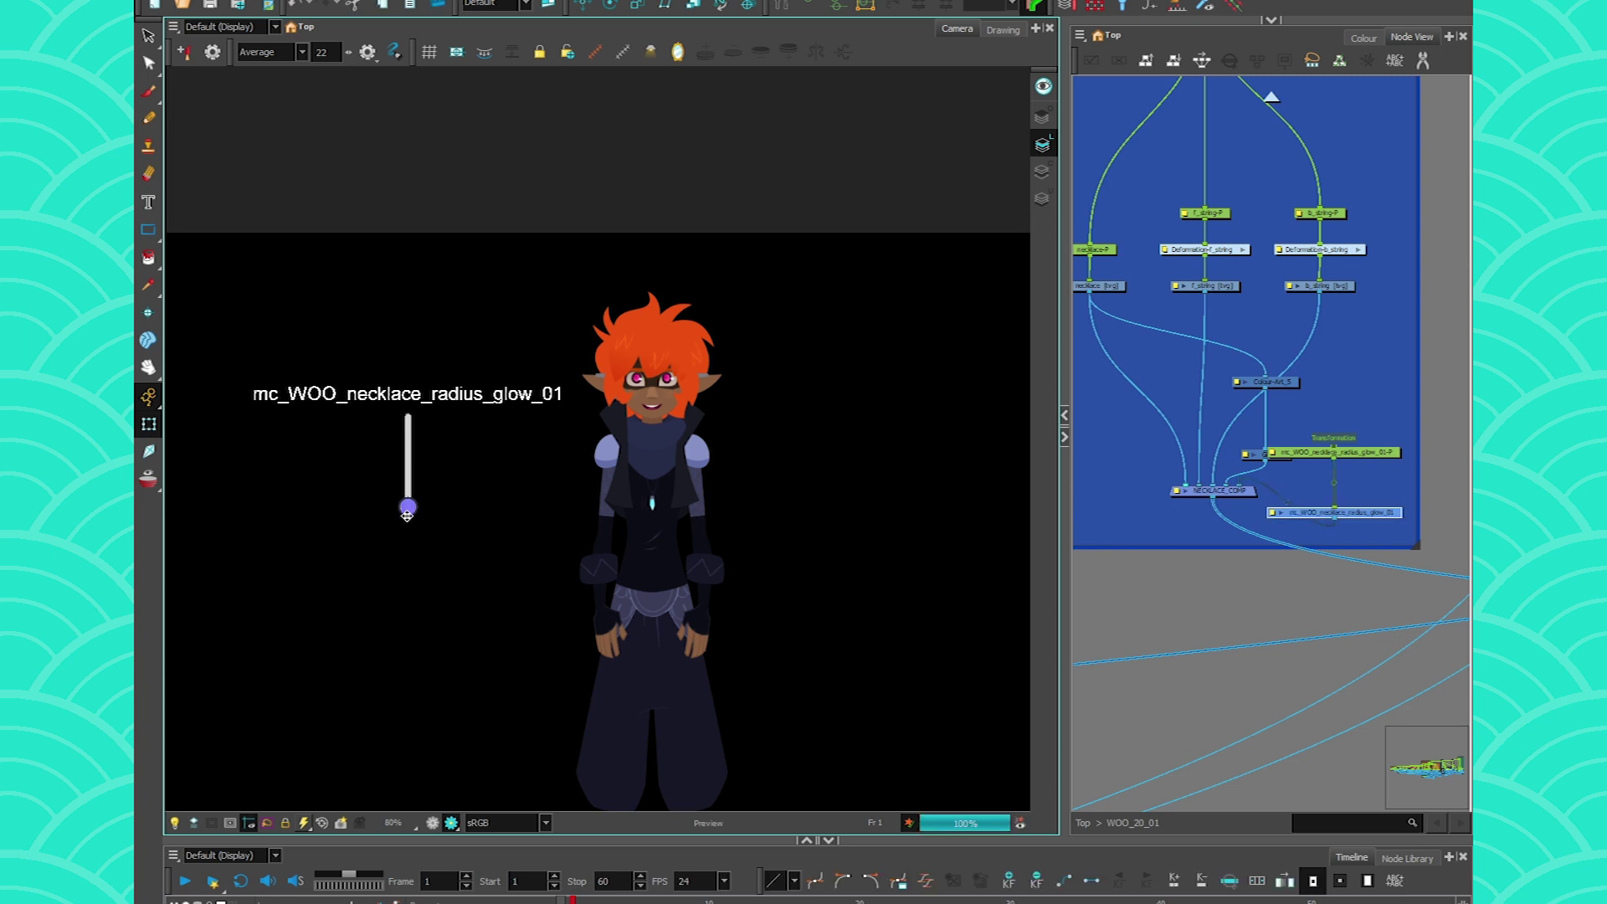
scroll(652, 505, "up", 3)
left_click_drag(301, 635, 524, 620)
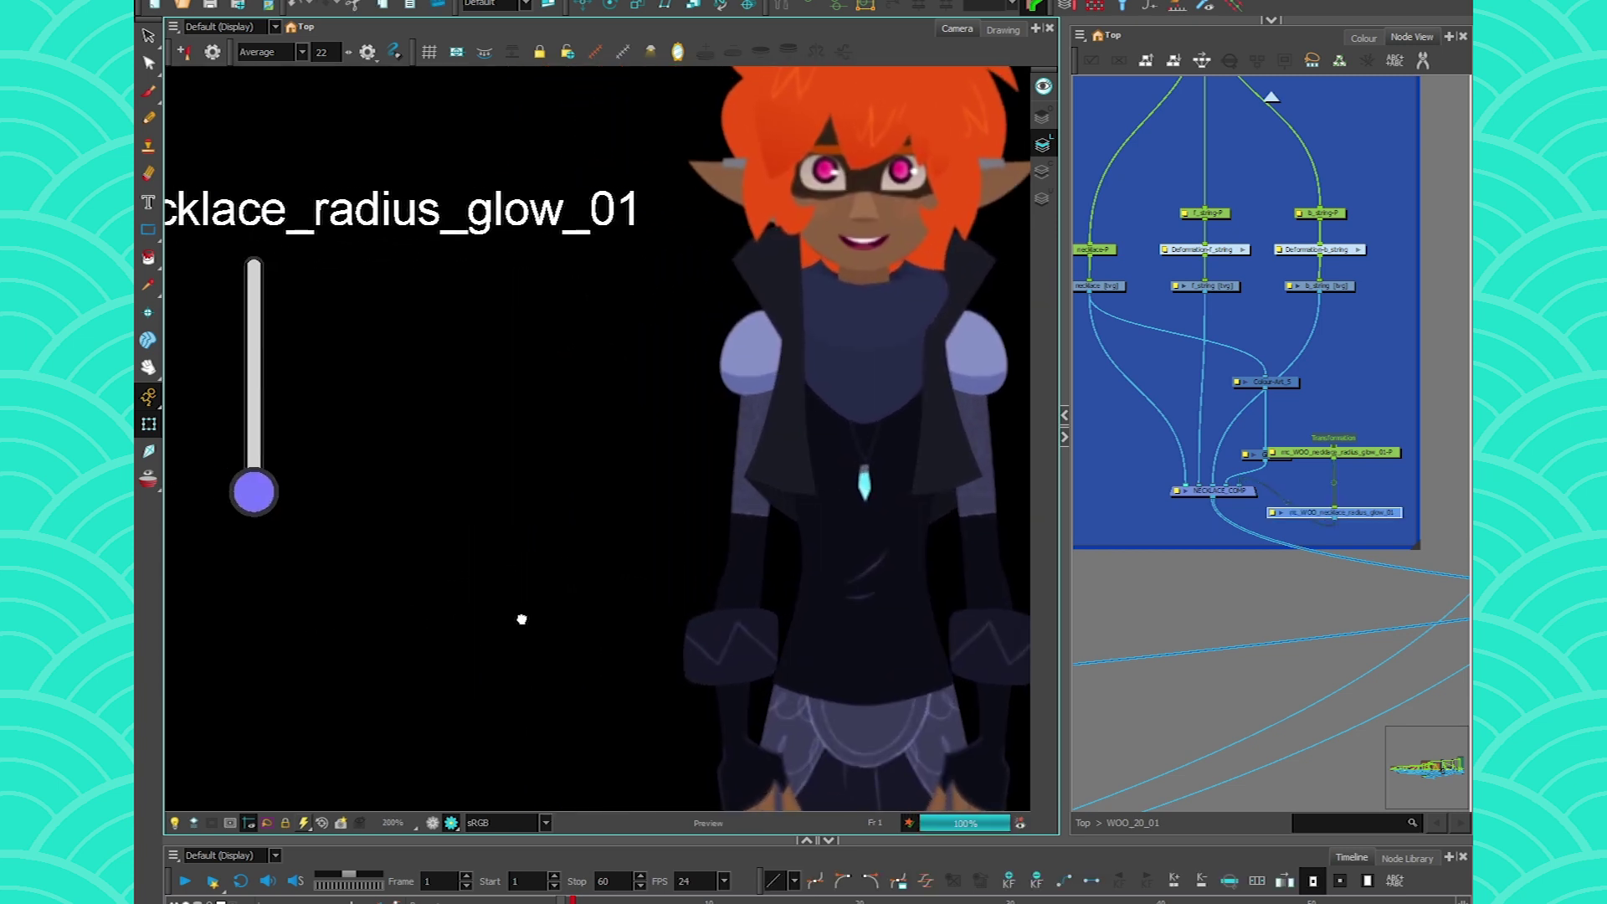
left_click_drag(278, 503, 280, 568)
left_click_drag(270, 504, 270, 278)
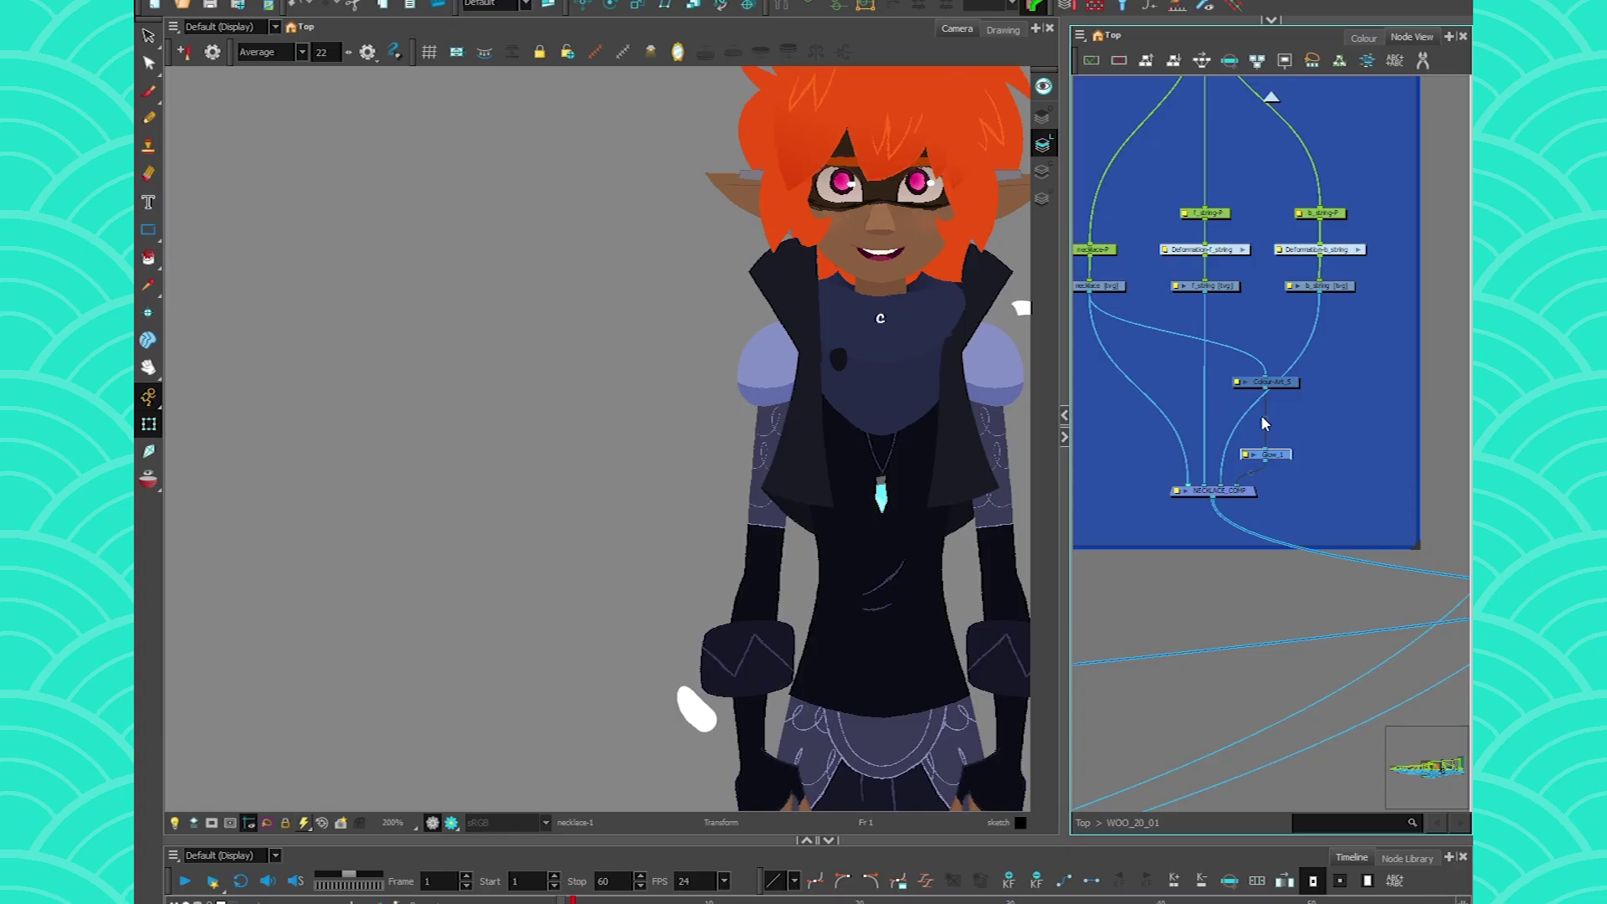
Start a new master controller for Glow_1 as a SliderWidget that sets the value of its RADIUS attribute
left_click(1152, 6)
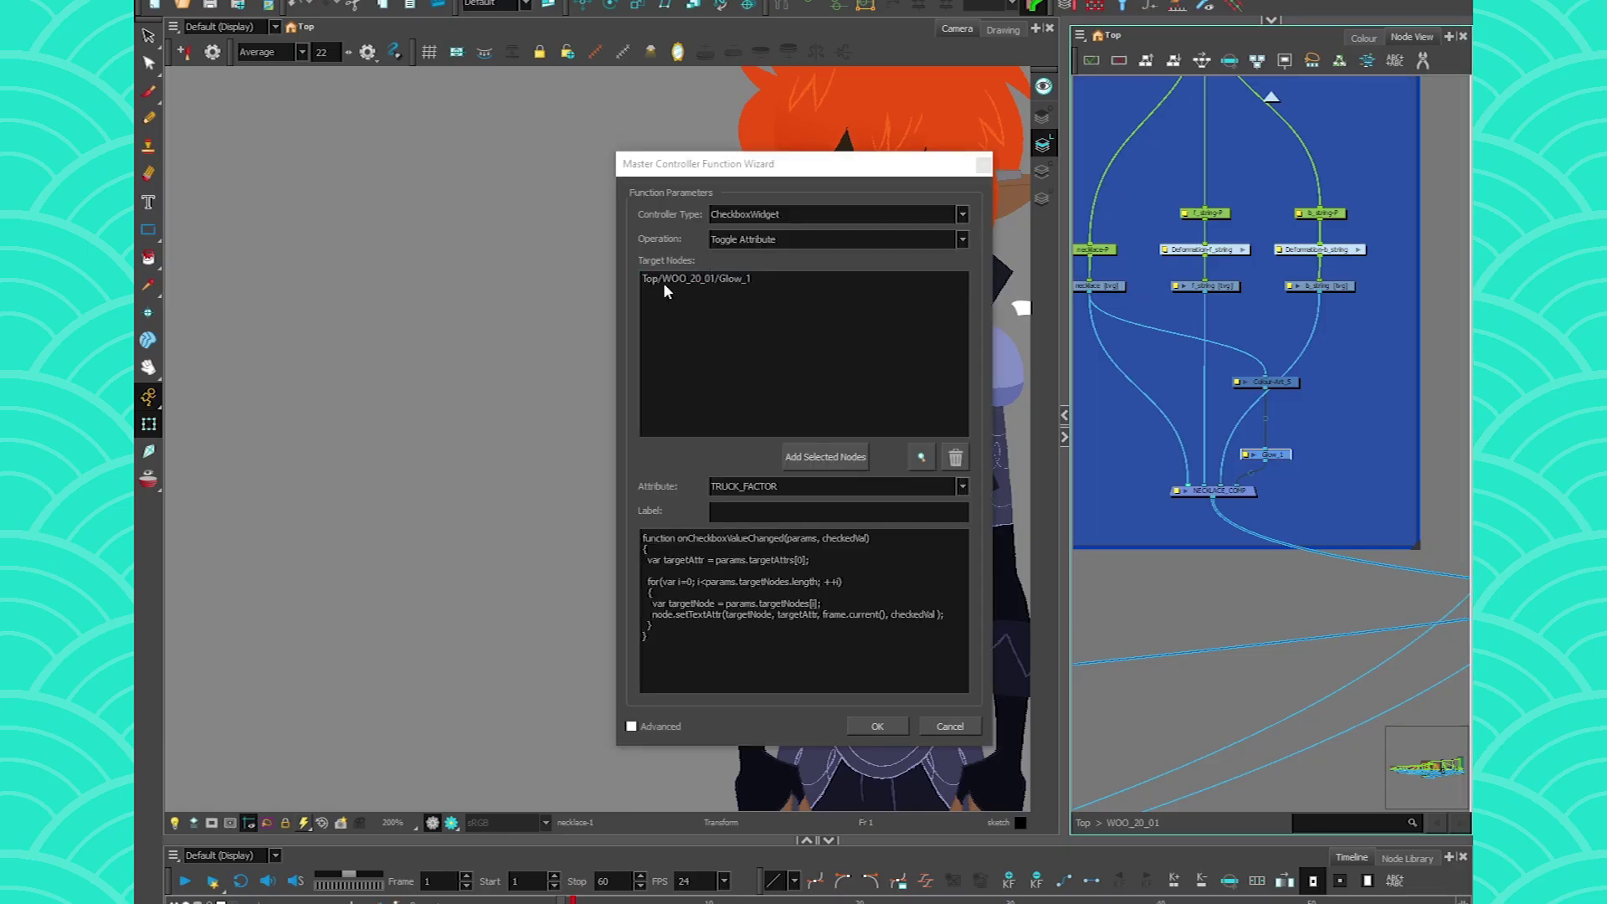
left_click(720, 211)
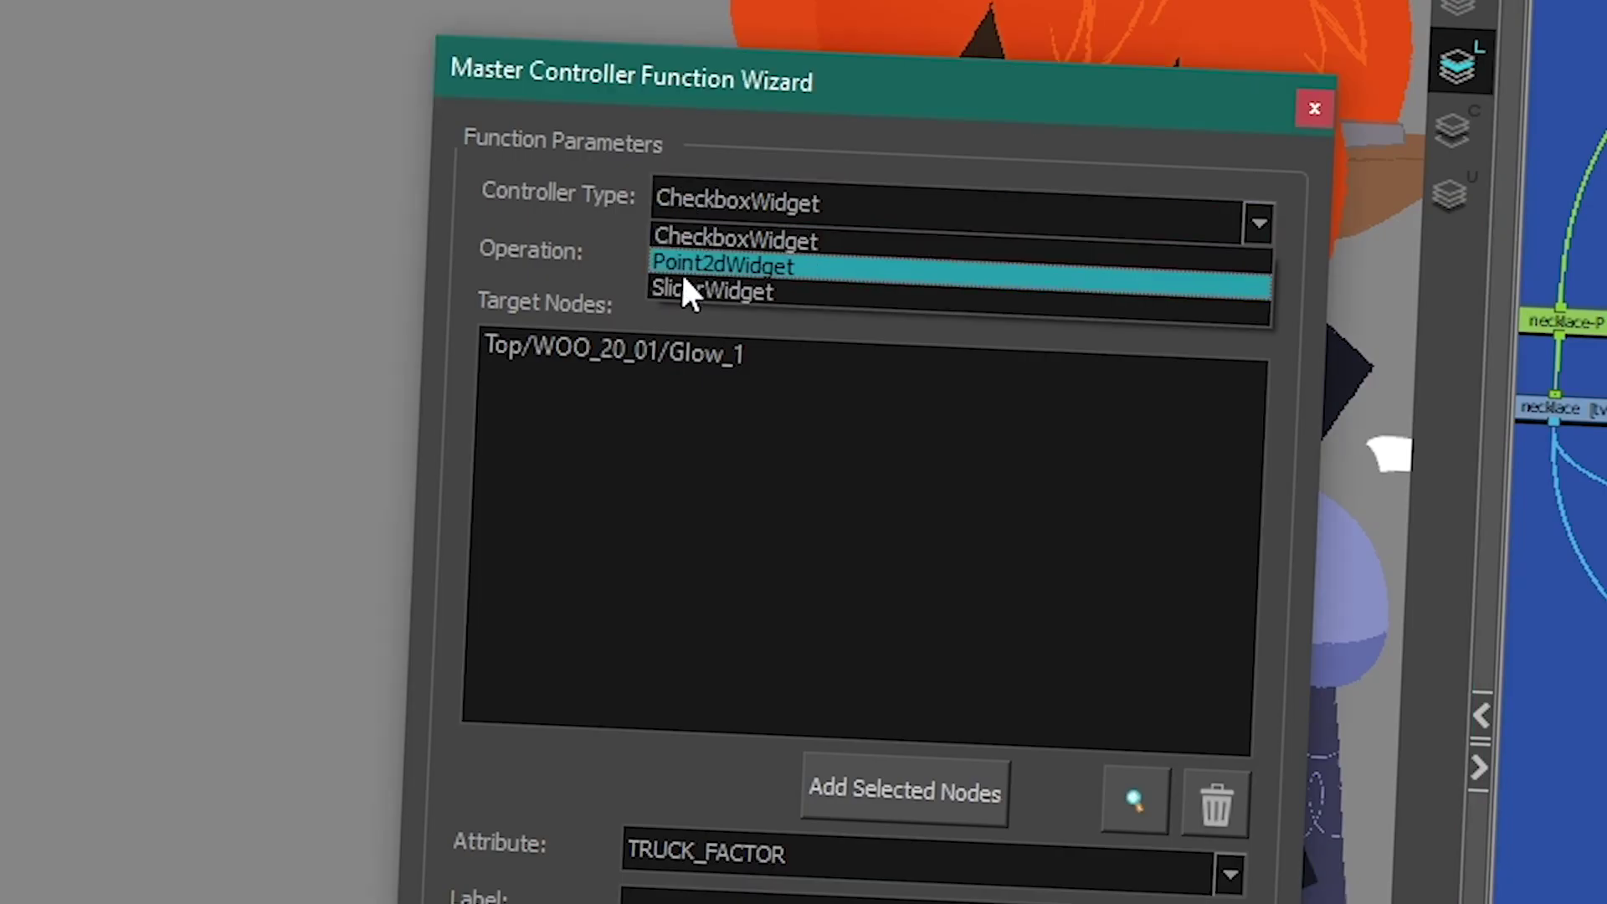
left_click(676, 284)
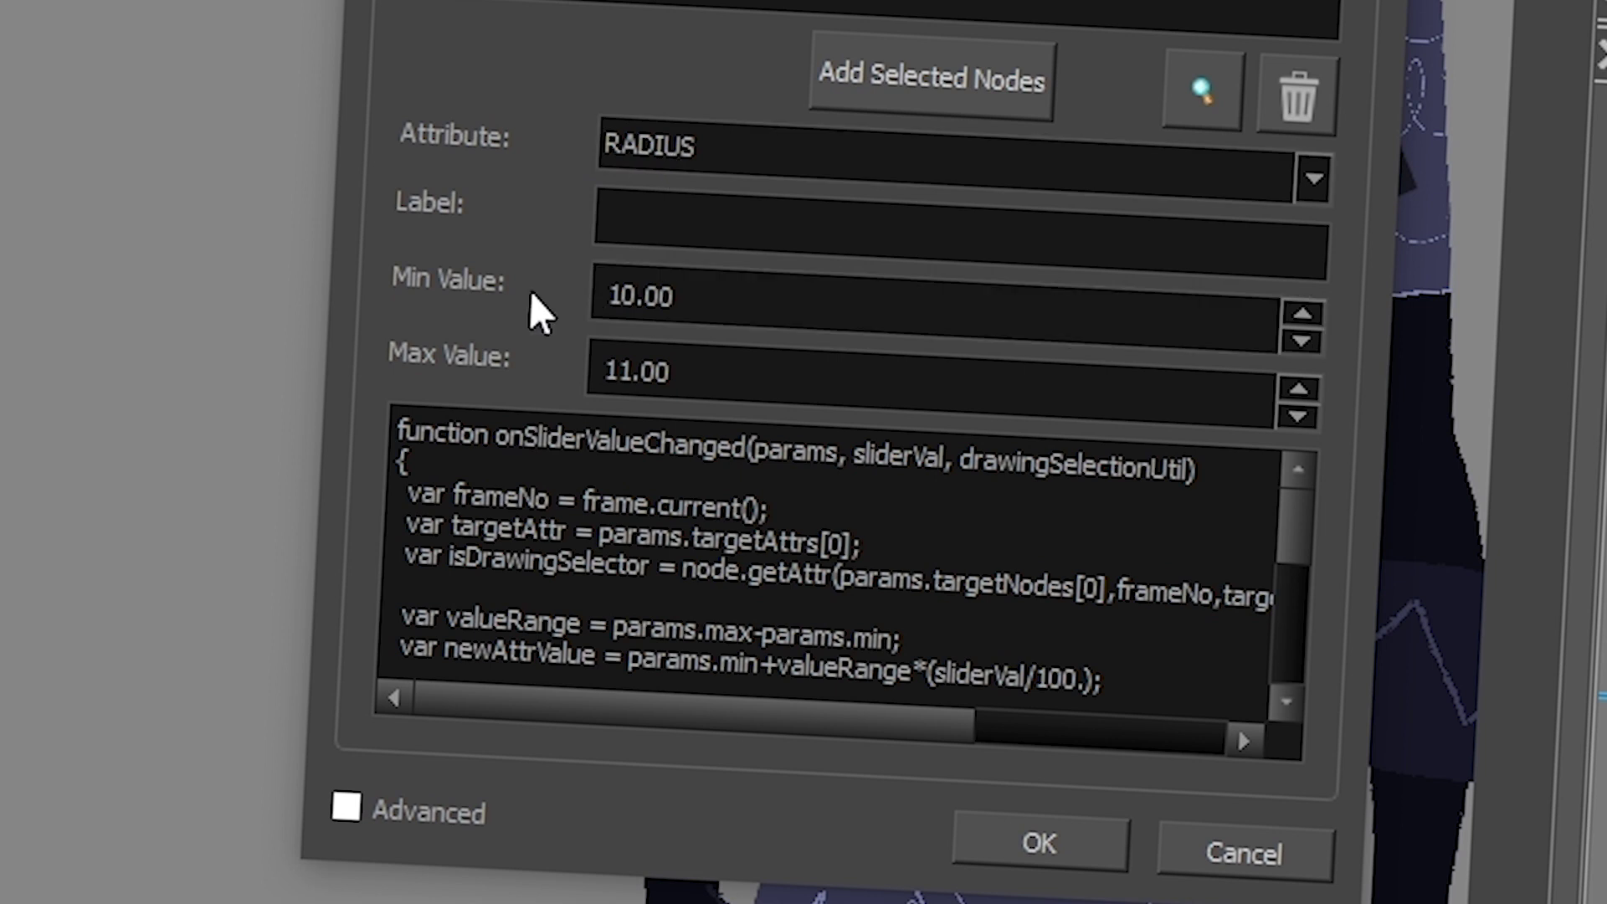
Set the slider's minimum value to 1.00 and its maximum value to 10.00
left_click(1301, 339)
left_click(1301, 340)
left_click(1301, 340)
left_click(1298, 417)
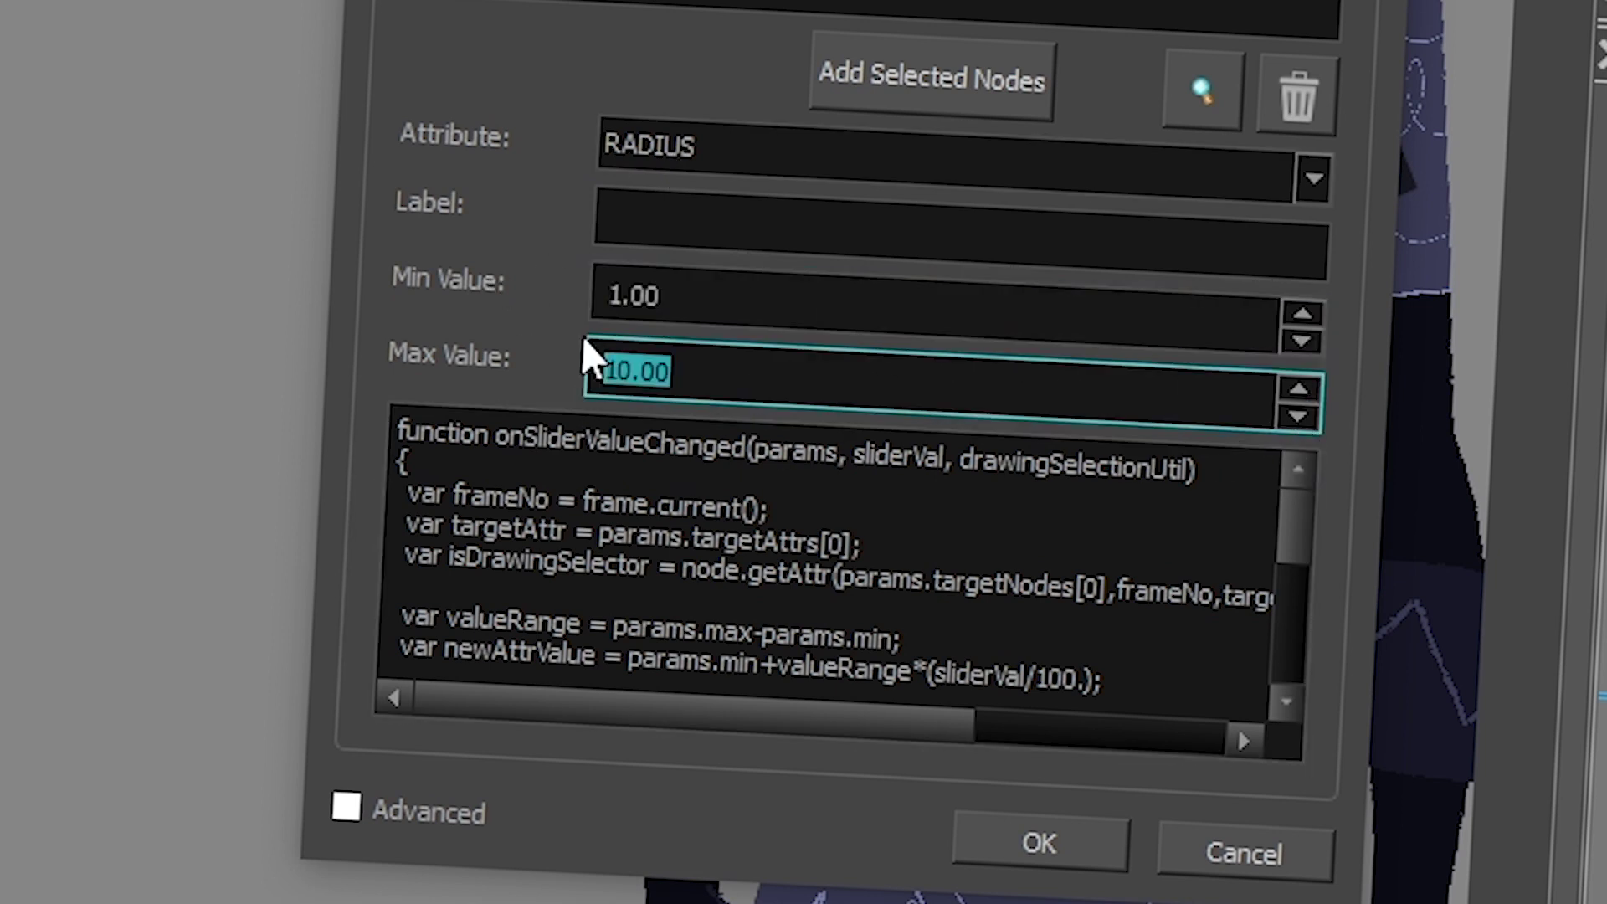
Label the new slider controller WOO_necklace_glow
left_click(614, 204)
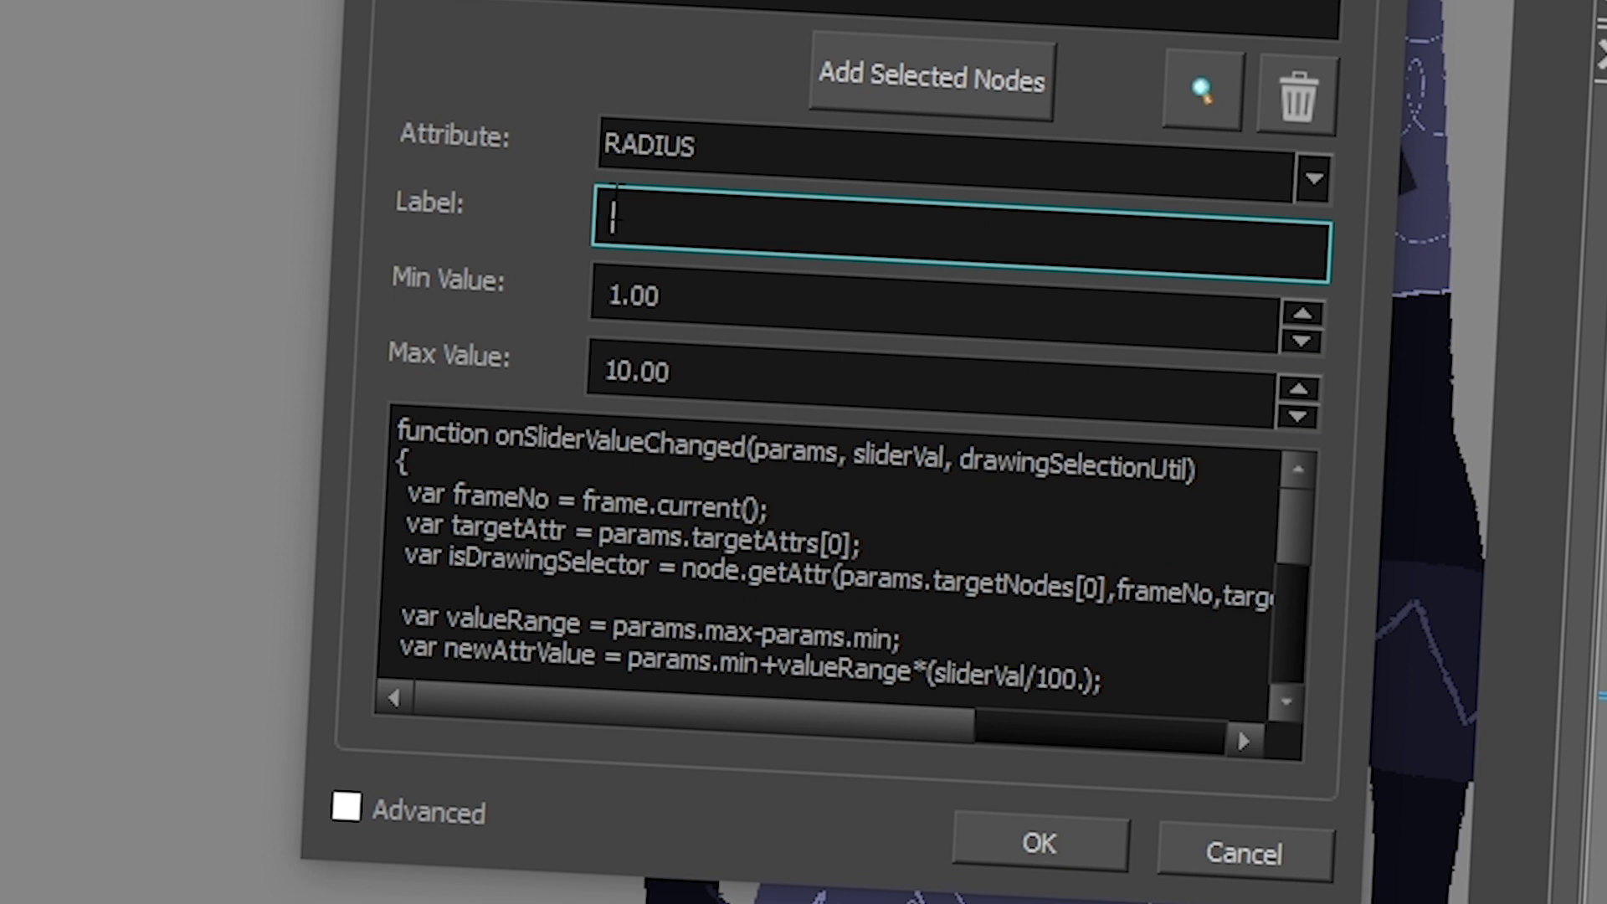
type("WOO_ne")
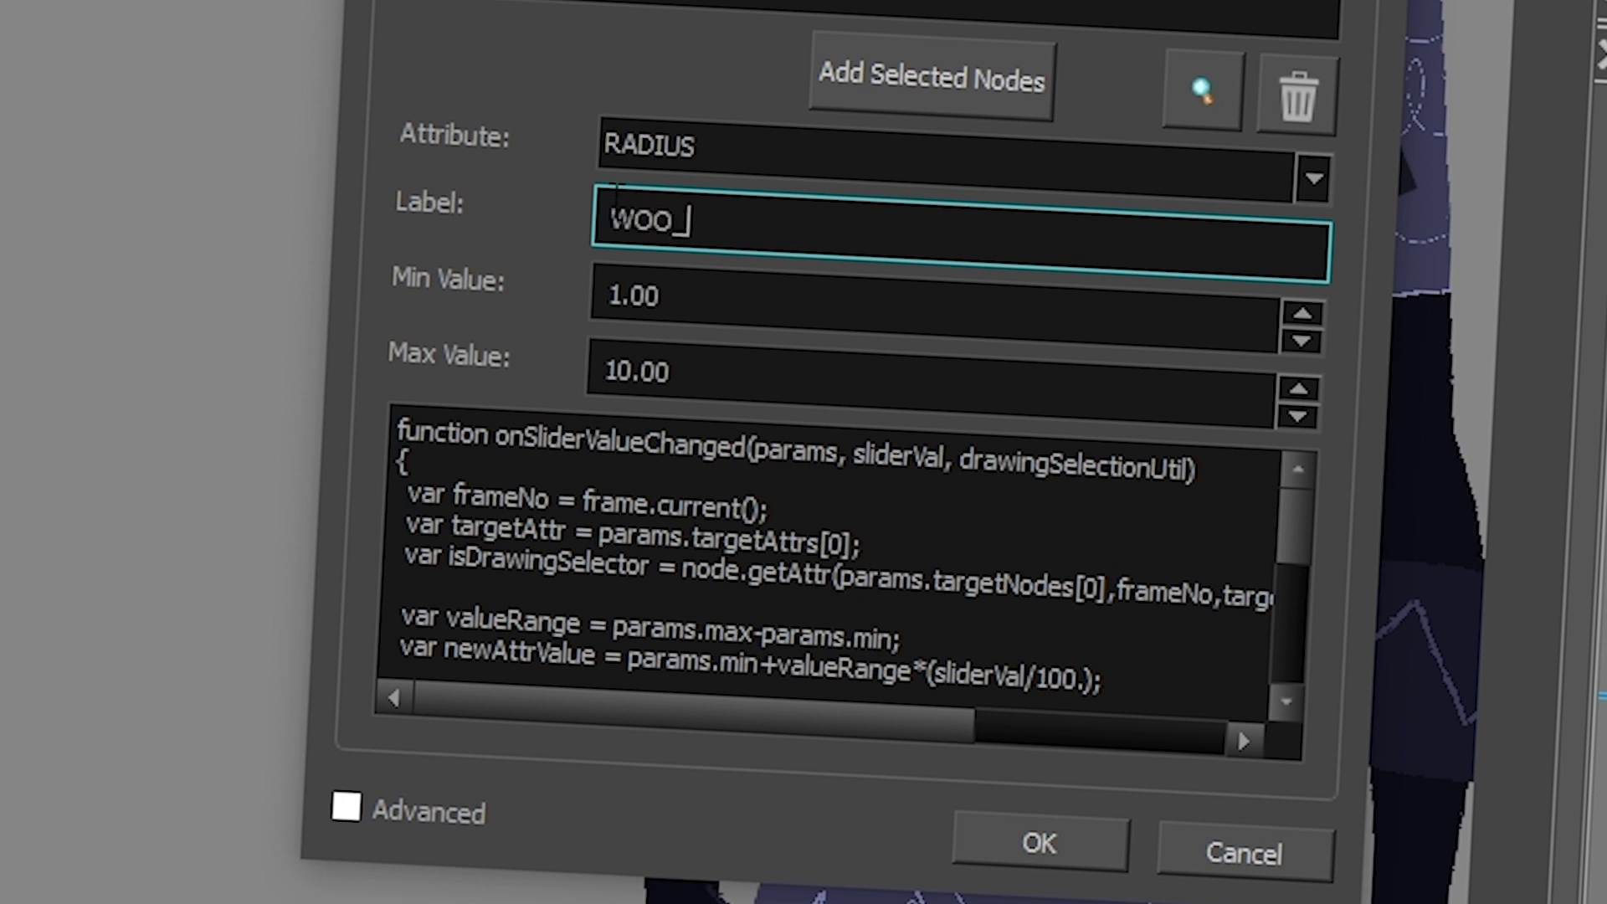
type("cklace_glow")
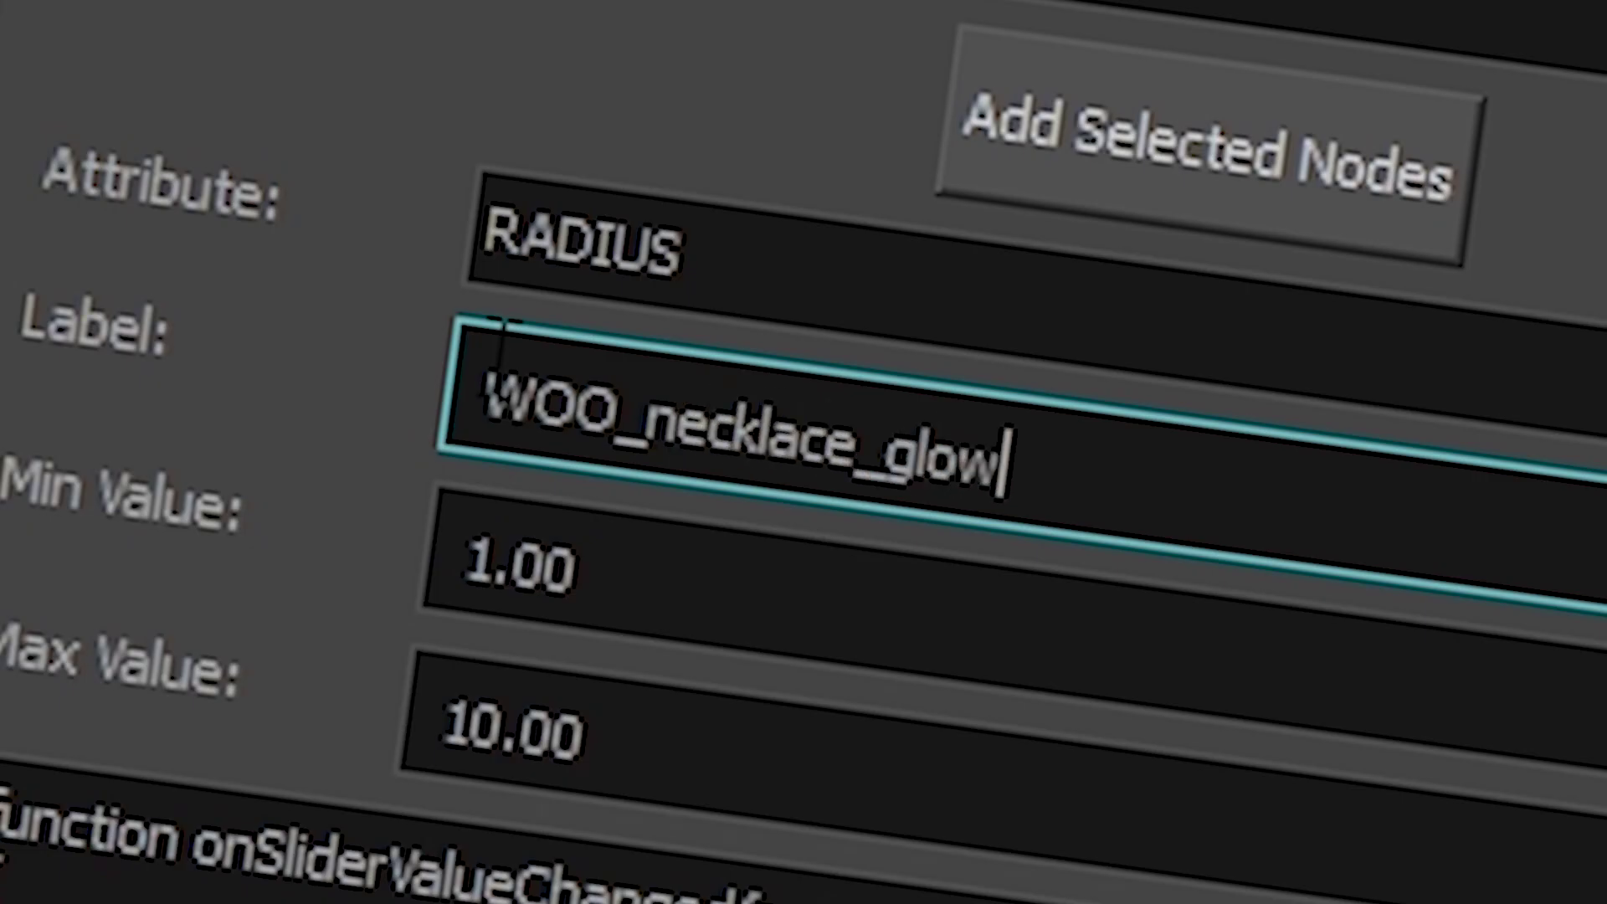
Create the controller attached to the composite Top/WOO_20_01/NECKLACE_COMP and close the function wizard
left_click(879, 872)
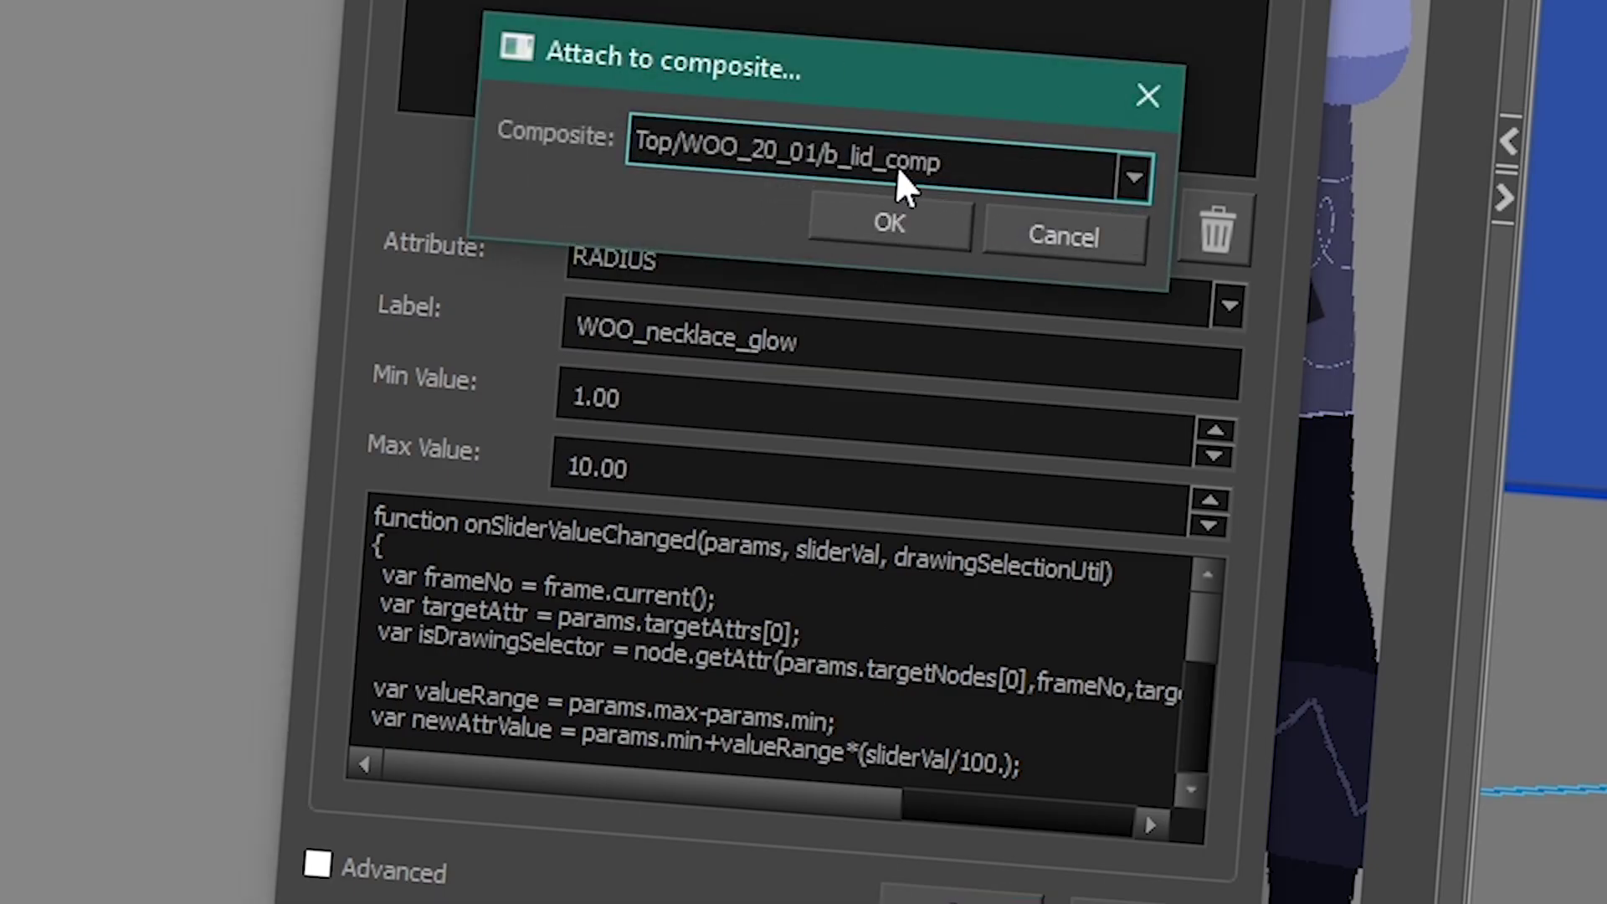
left_click(832, 179)
scroll(1112, 466, "down", 2)
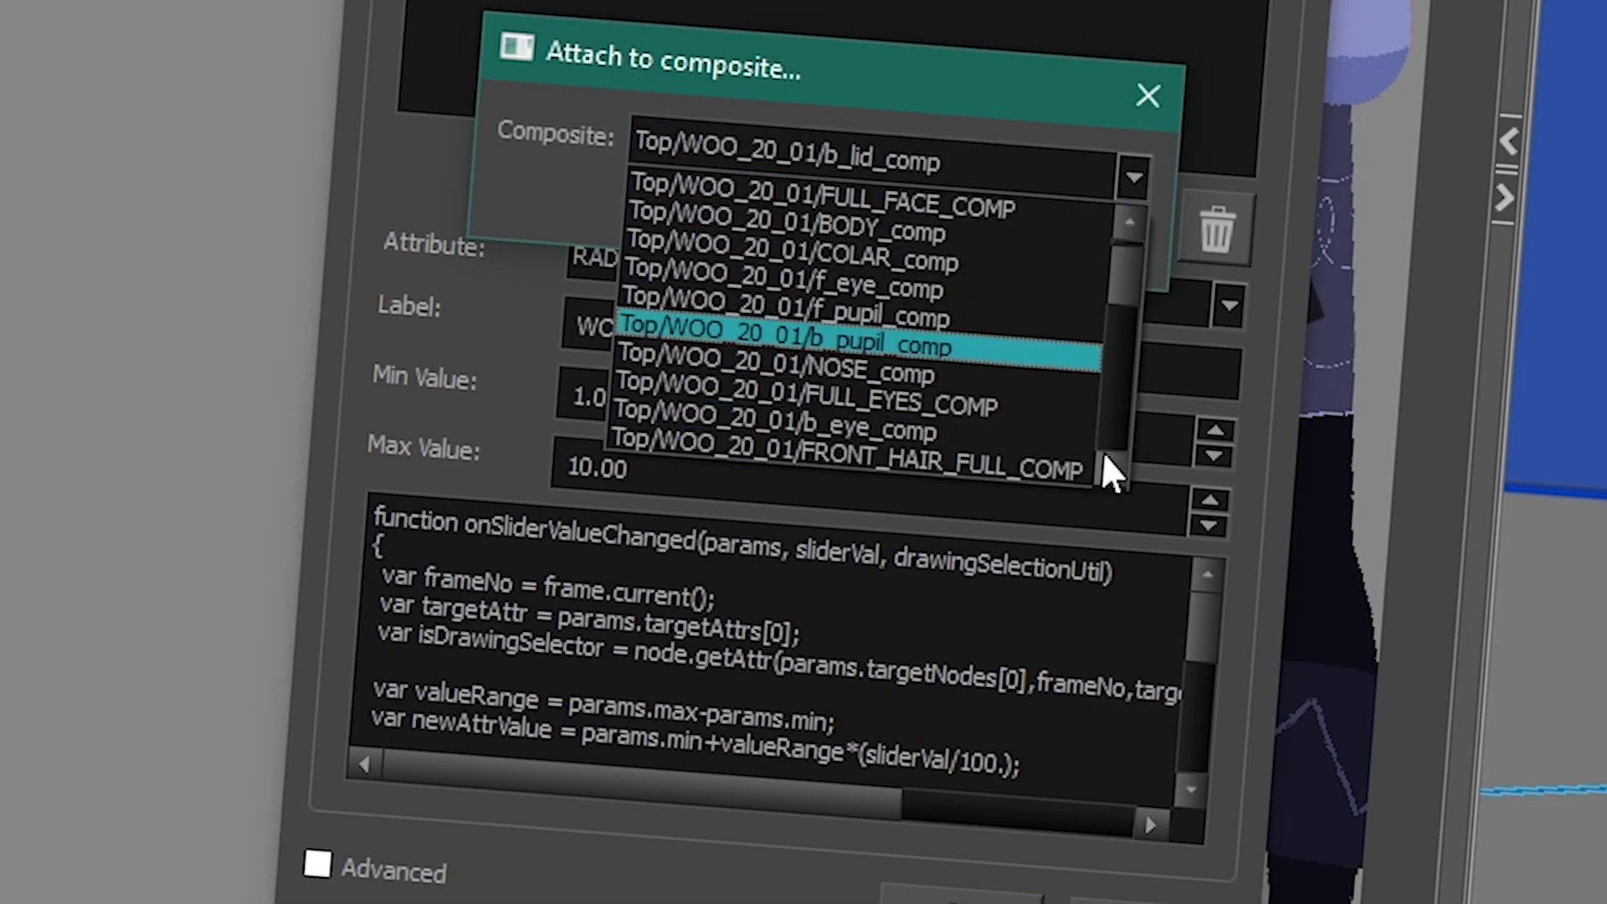
scroll(1052, 341, "down", 1)
scroll(1044, 384, "down", 2)
left_click(968, 417)
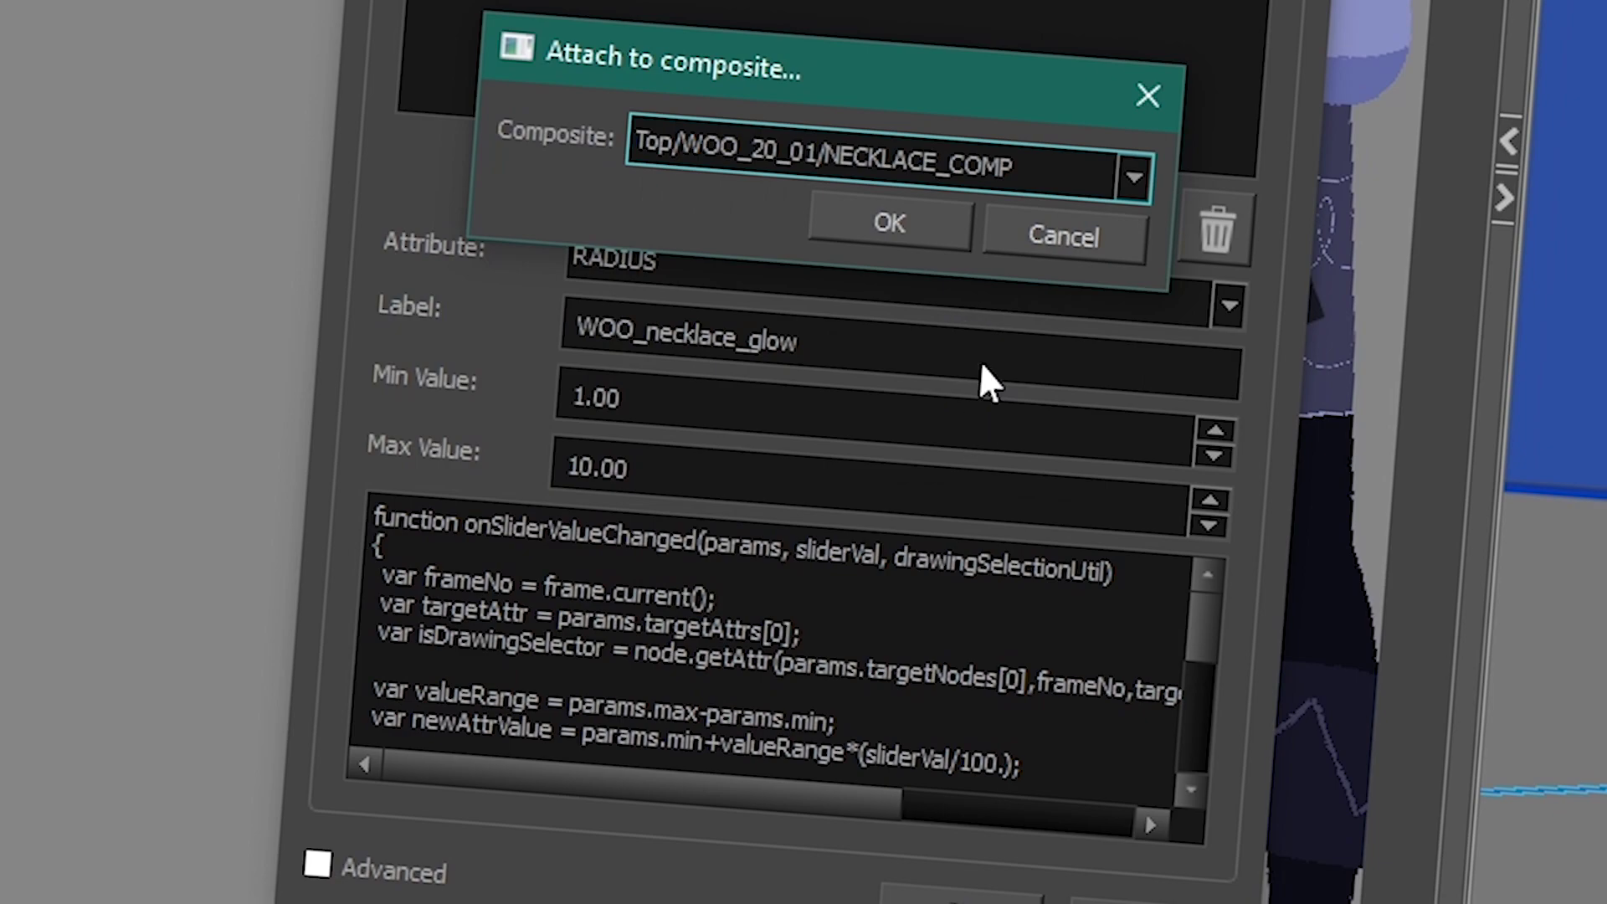
left_click(892, 216)
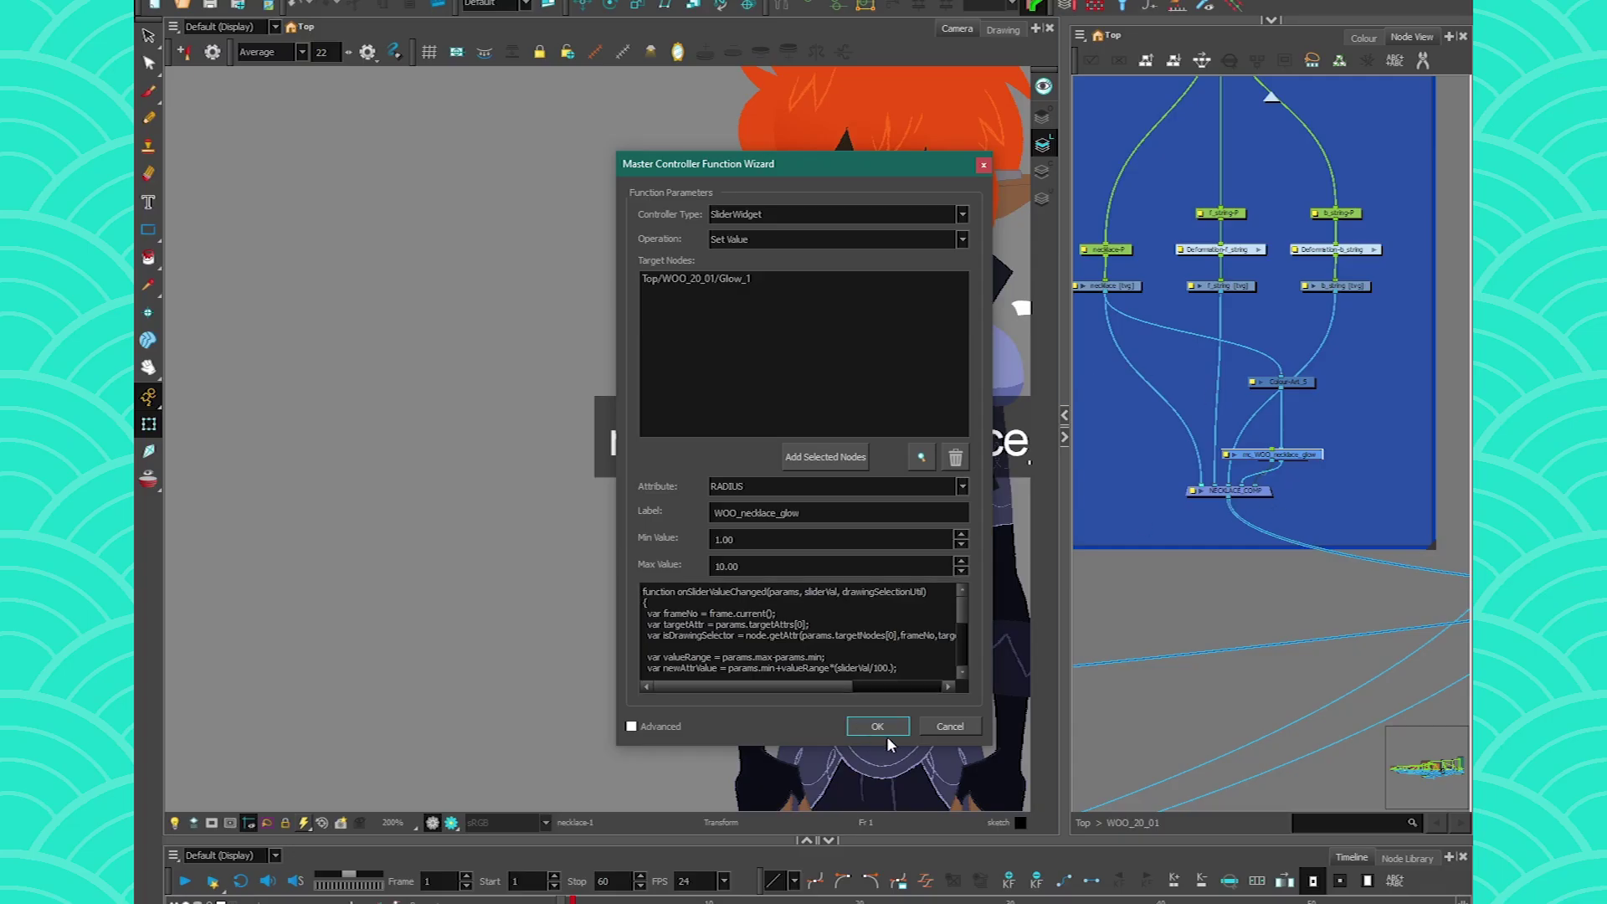
left_click(892, 730)
Move the WOO_necklace_glow controller node clear of Glow_1, add a parent peg to it, and place its slider beside the character
left_click_drag(1288, 456, 1434, 467)
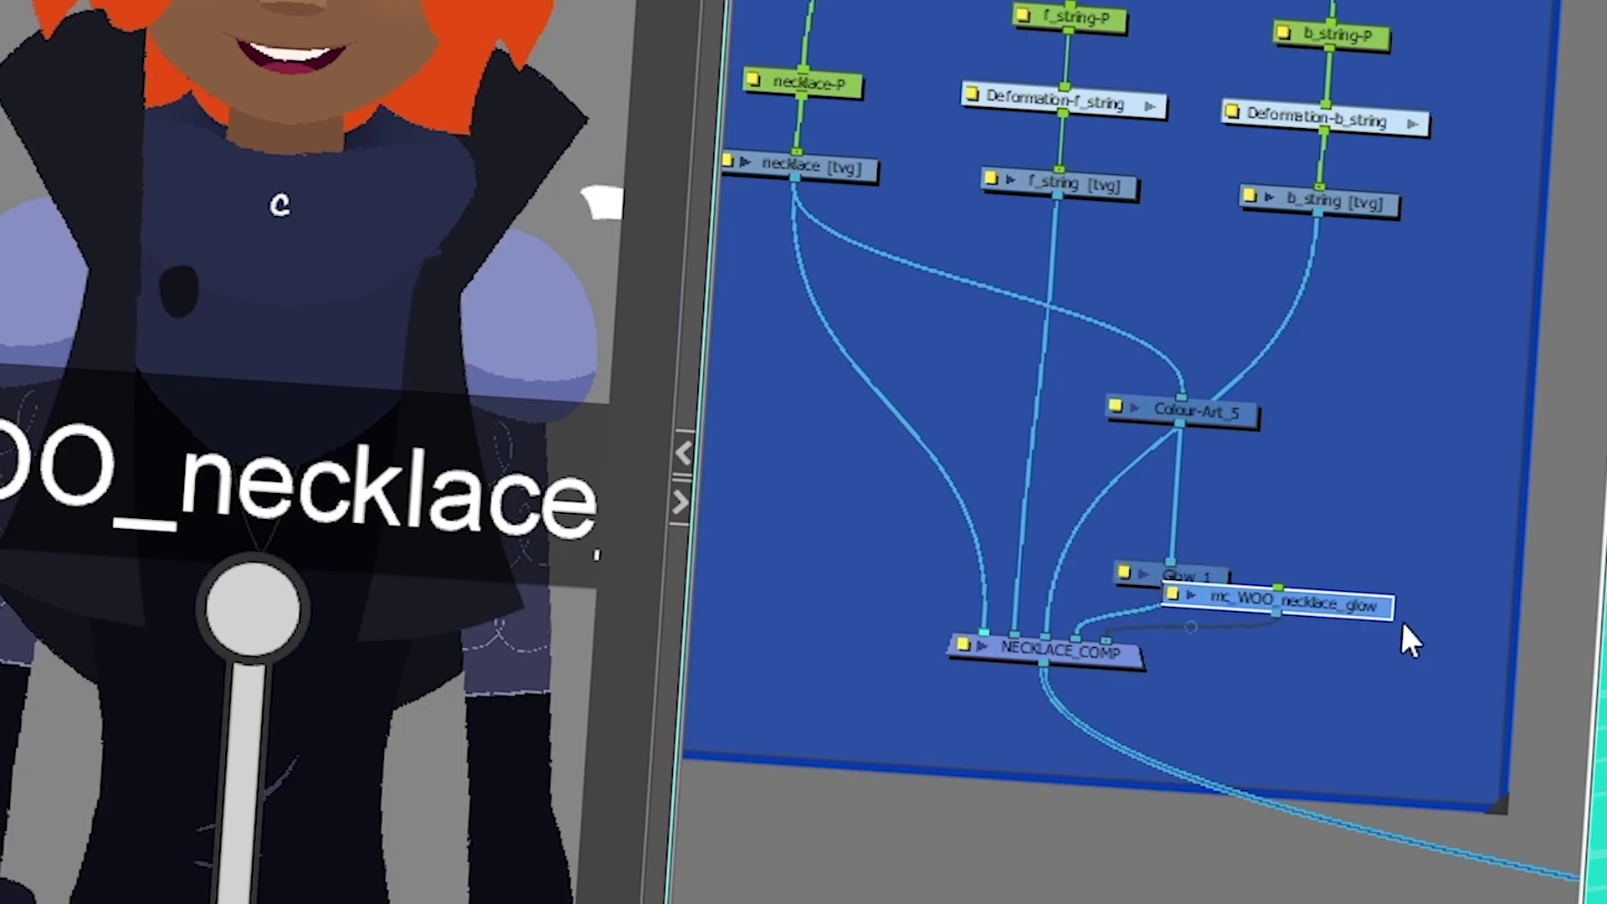
key("ctrl+p")
left_click_drag(808, 721, 404, 524)
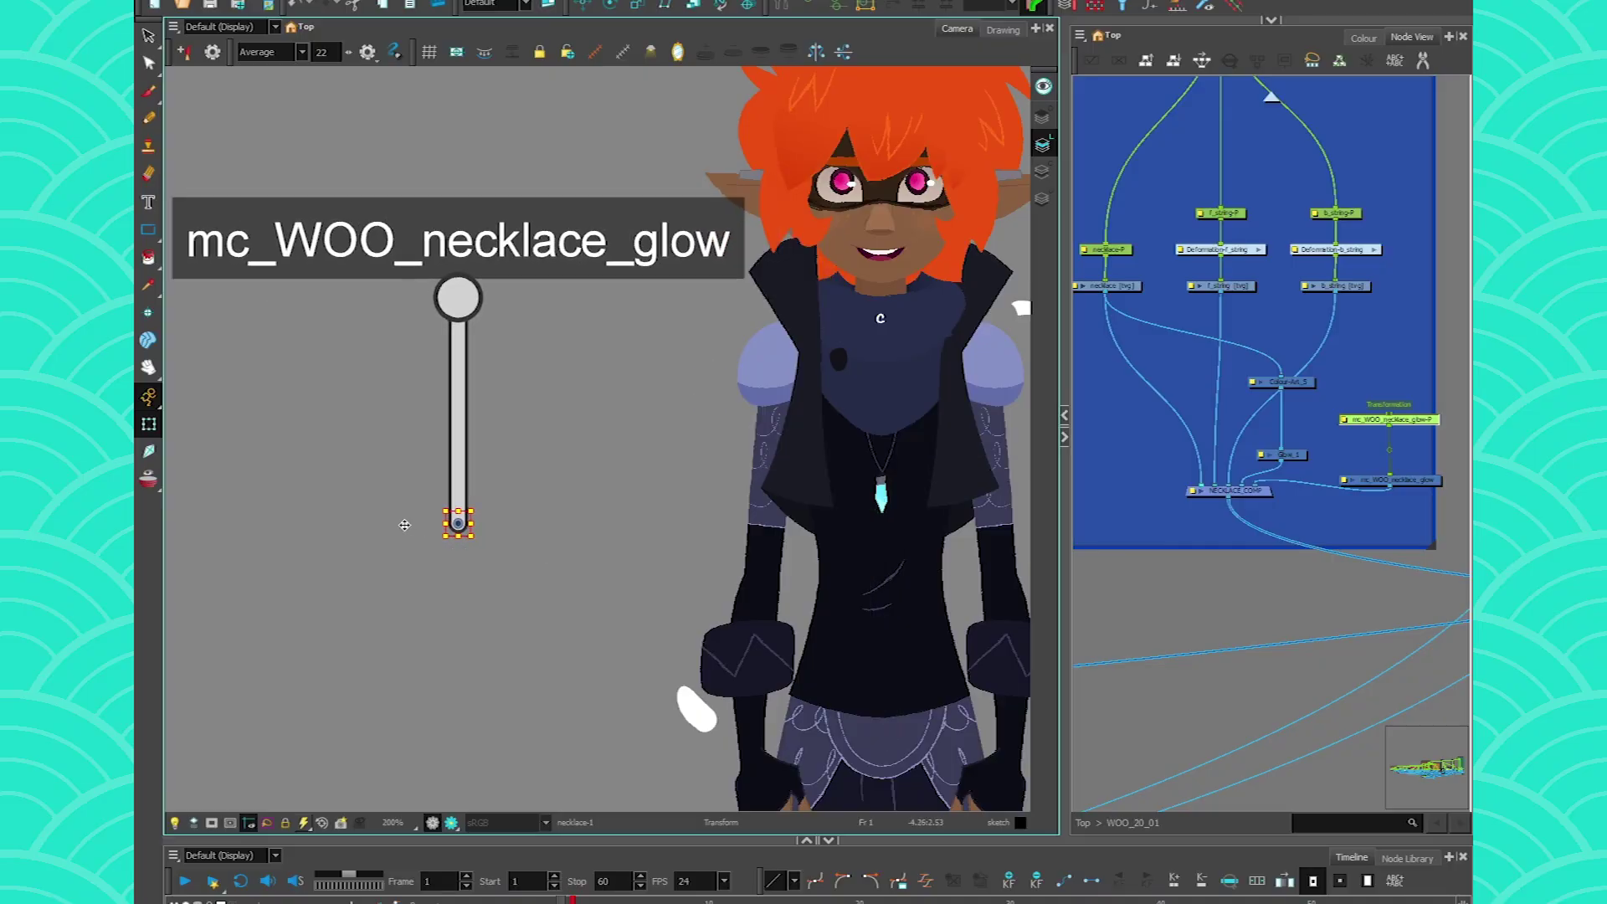
Show the rendered preview and test the upper end of the WOO_necklace_glow slider
left_click(451, 823)
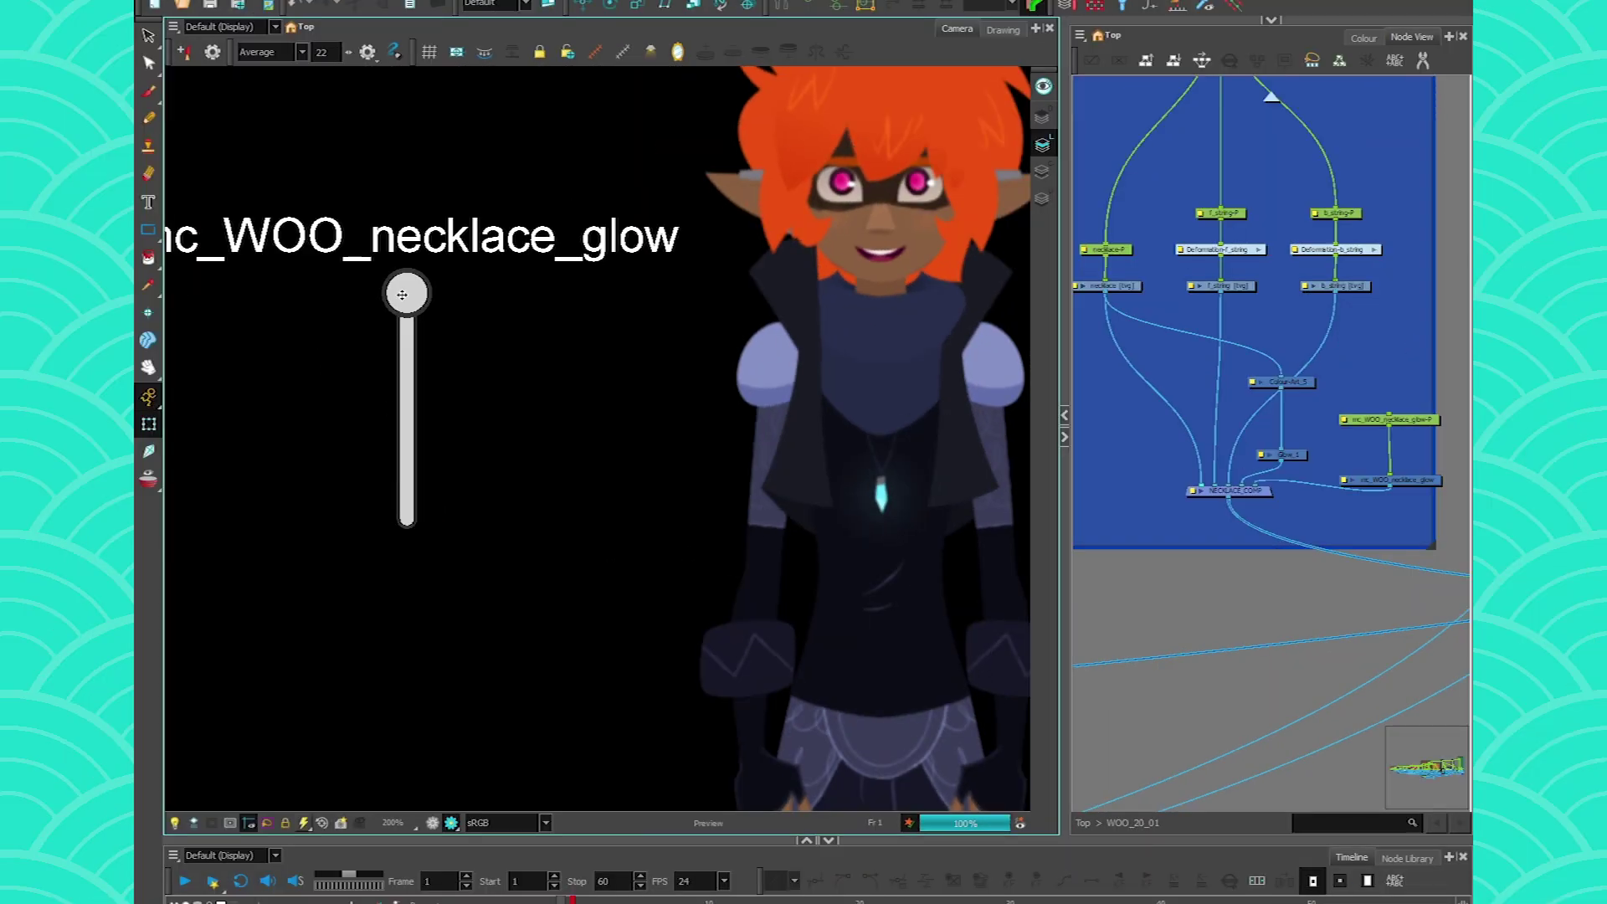
left_click_drag(404, 296, 364, 137)
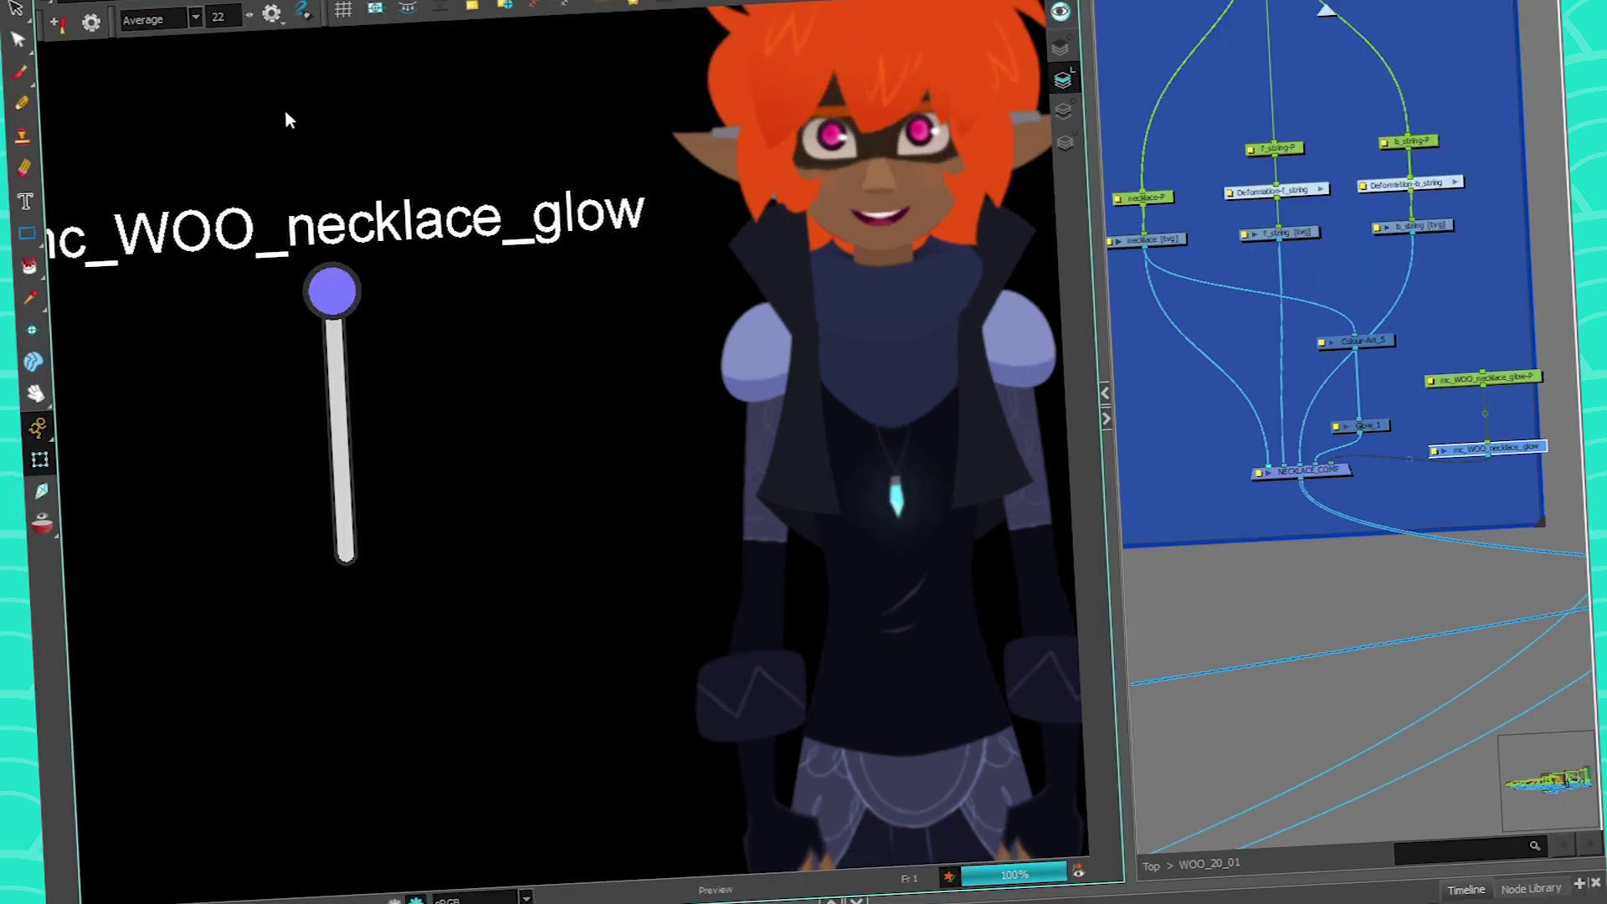